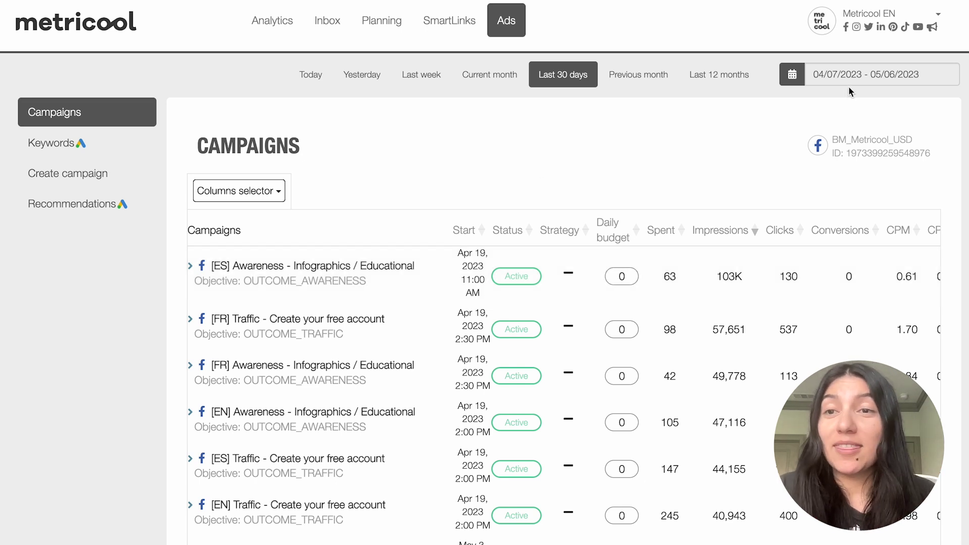
Step: Open the connections of the Metricool EN brand and review its social and ads accounts and the list of brands
click(868, 23)
click(752, 191)
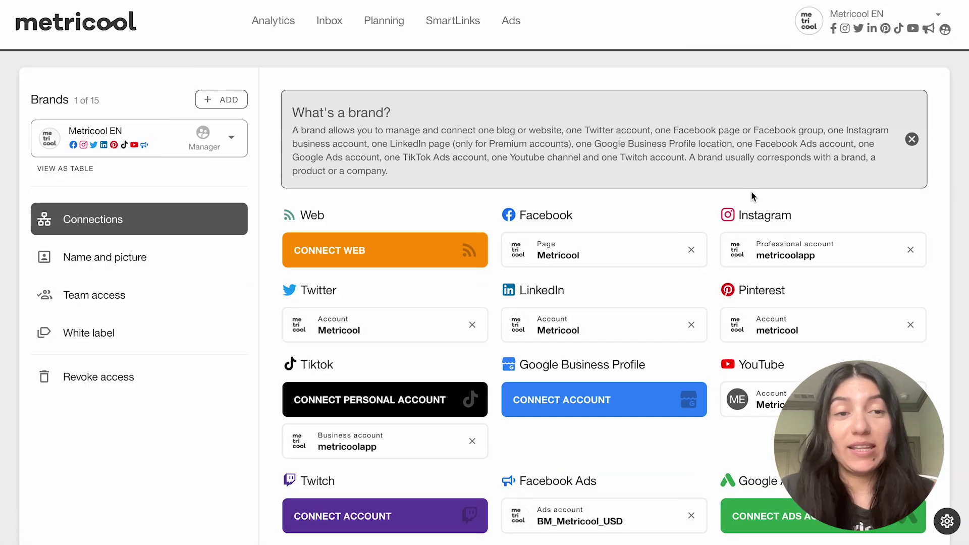
scroll(517, 395, down, 3)
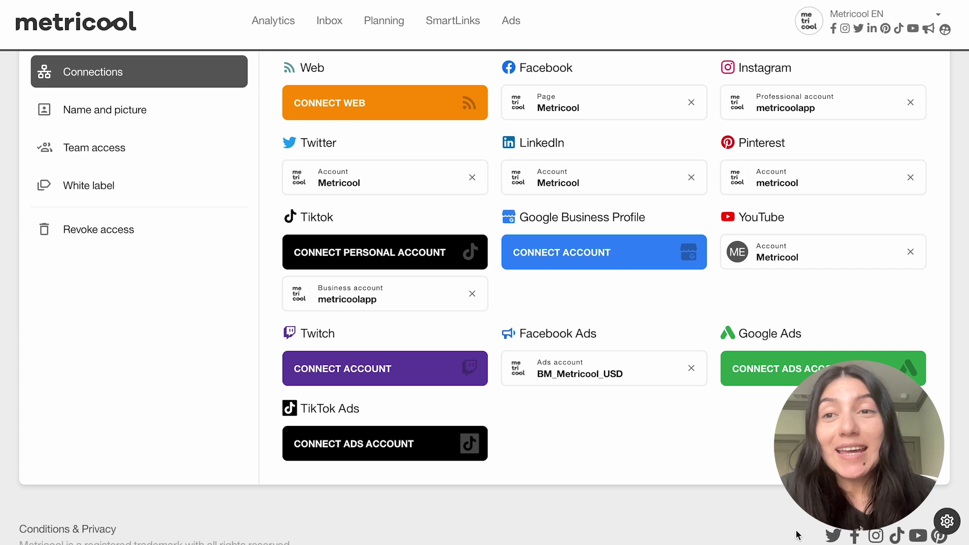
click(872, 40)
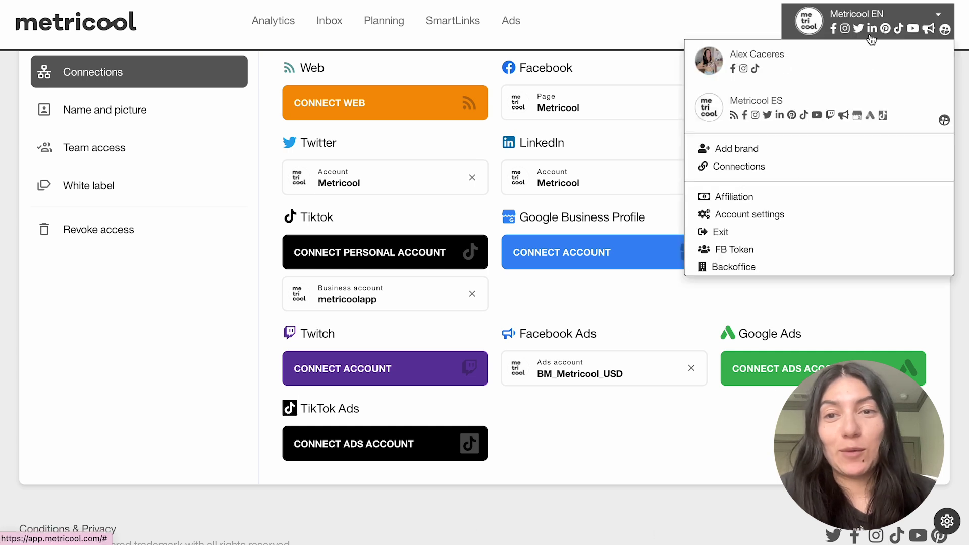
Step: Return to the Ads campaigns overview and view the custom date range calendar without changing the period
click(498, 11)
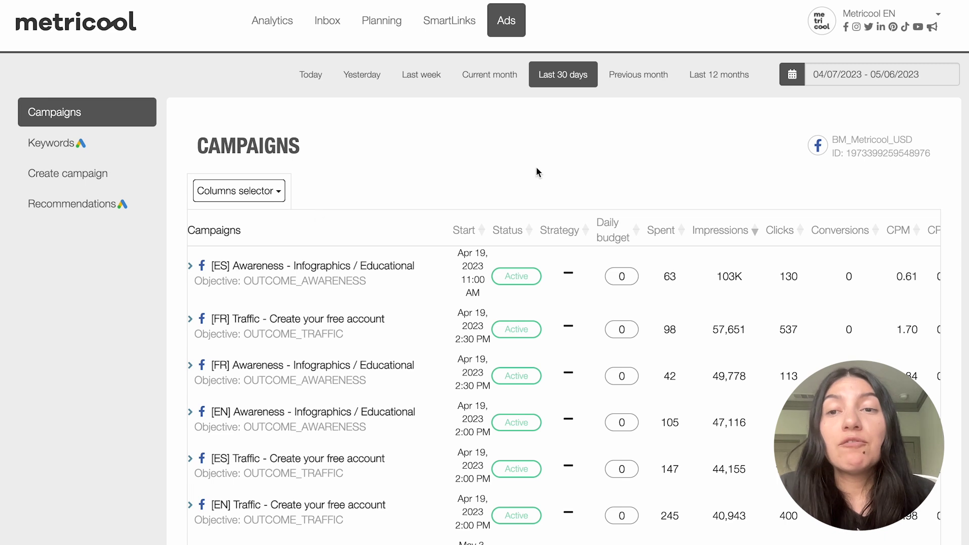
click(790, 81)
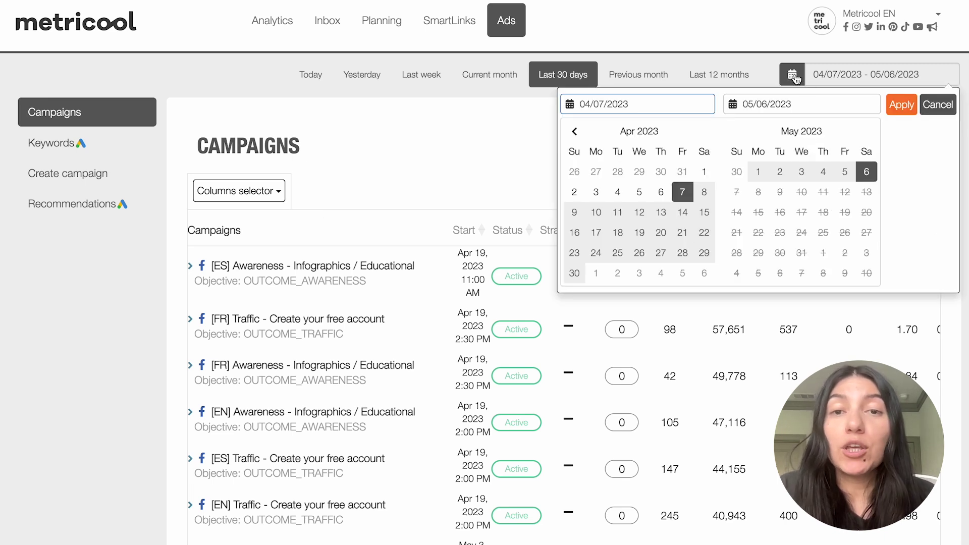
click(791, 80)
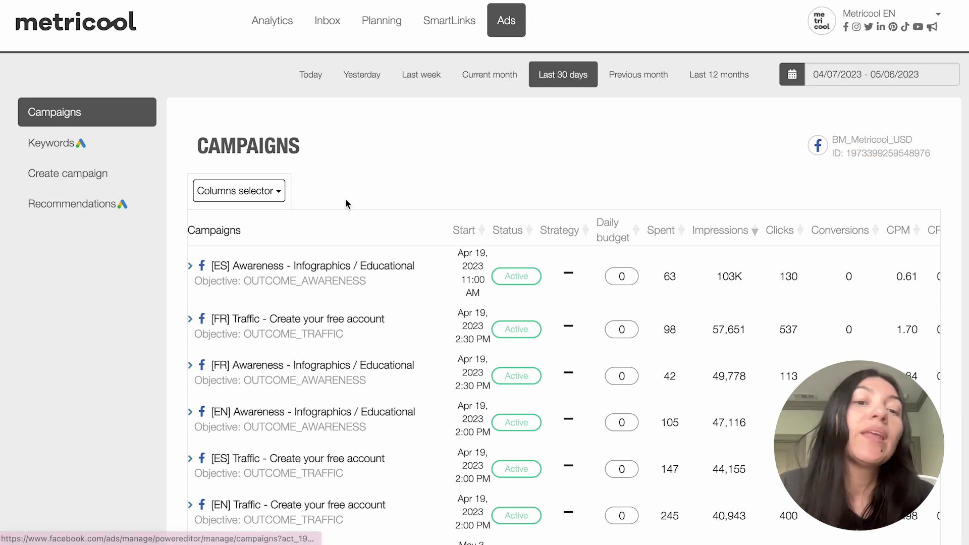
Step: Look through the full list of Facebook campaigns for the last 30 days, from the newest to the older ones and back
scroll(365, 380, down, 2)
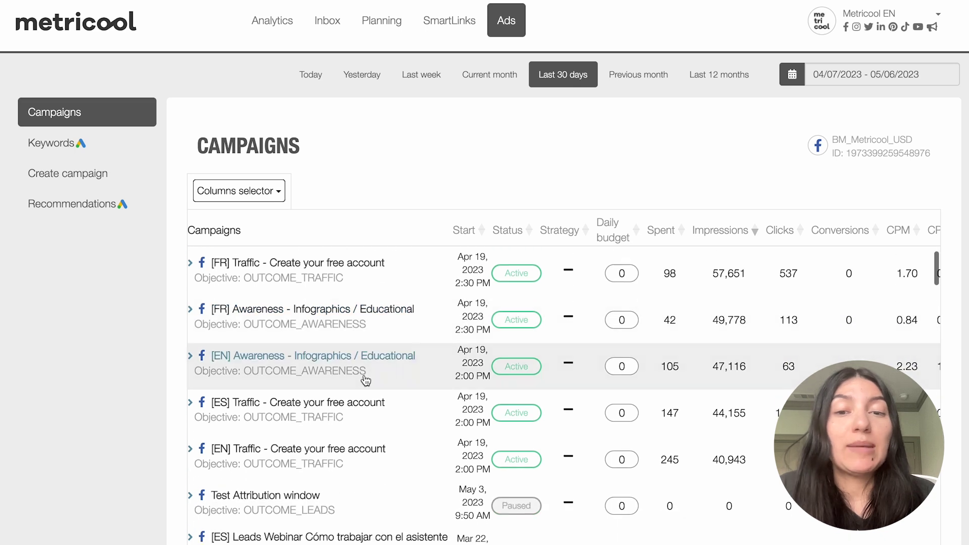
scroll(363, 376, up, 2)
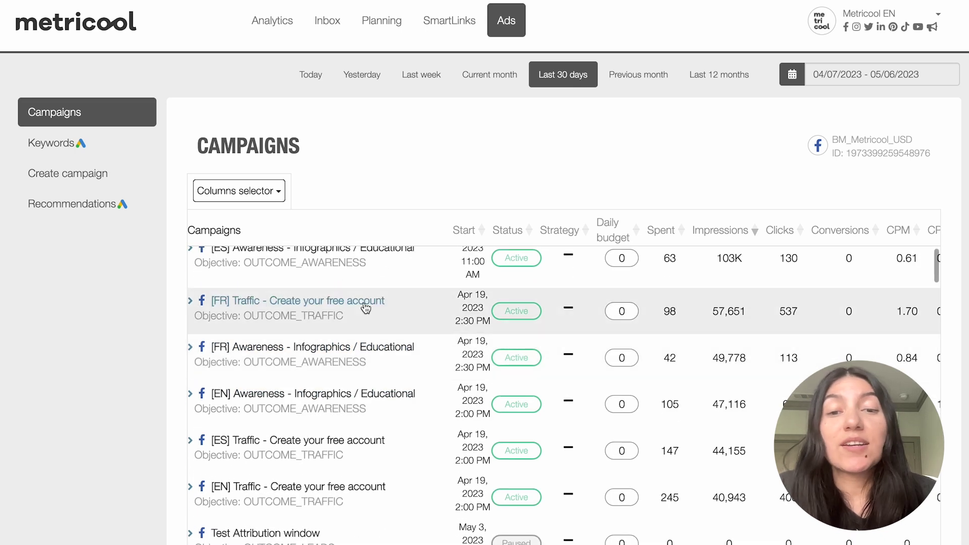
scroll(365, 305, up, 1)
scroll(365, 301, down, 2)
scroll(425, 403, down, 10)
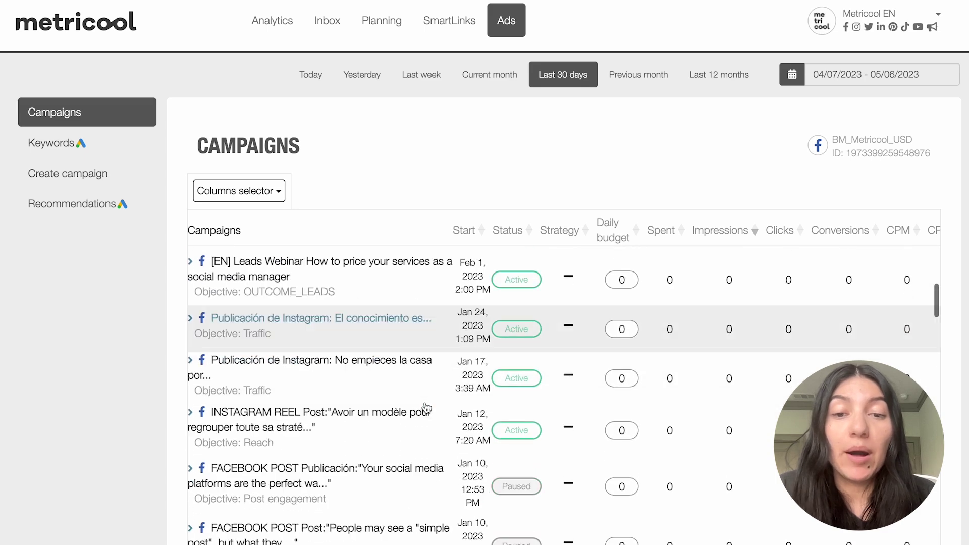
scroll(426, 408, down, 15)
scroll(426, 408, down, 15)
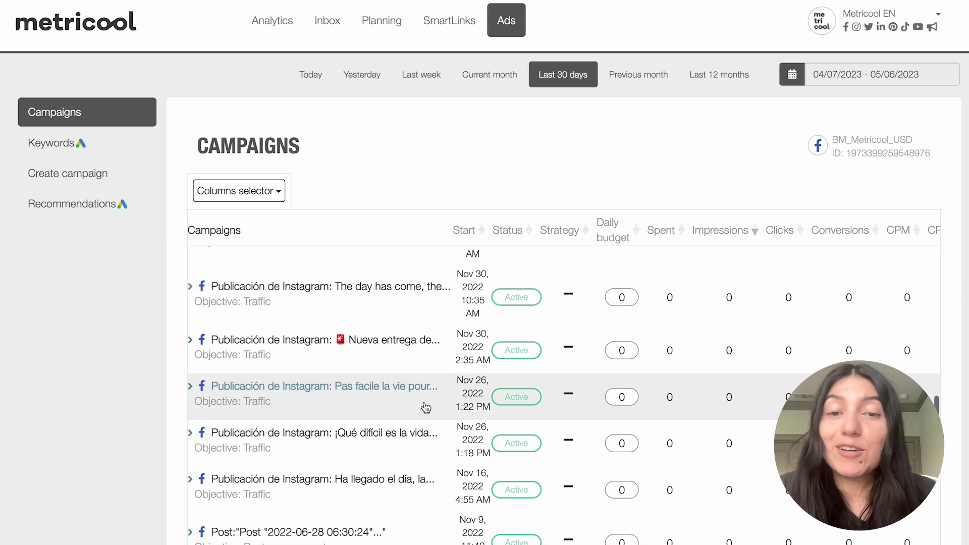
scroll(426, 408, down, 10)
scroll(426, 408, down, 10)
scroll(427, 408, up, 20)
scroll(427, 408, up, 10)
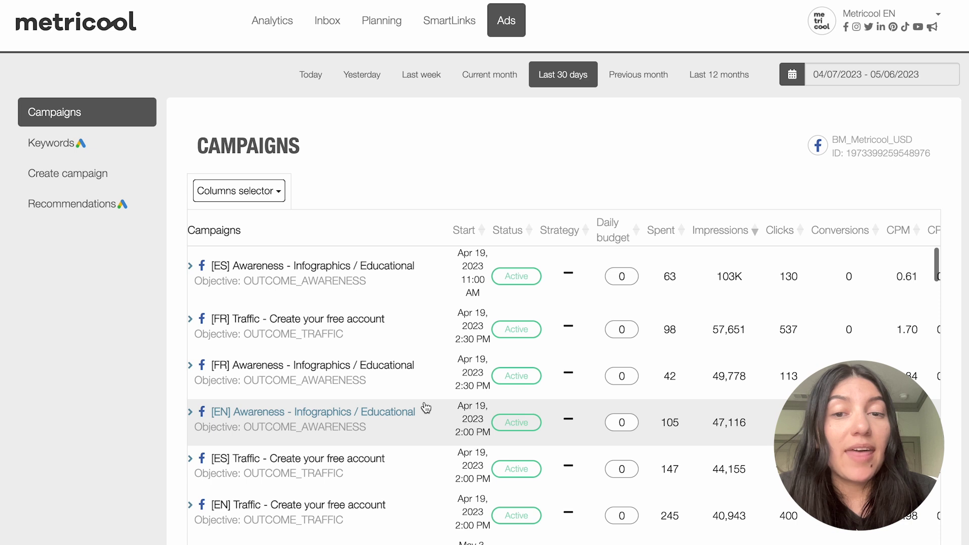
Step: Hide the Start column in the campaigns table and show it again
click(271, 192)
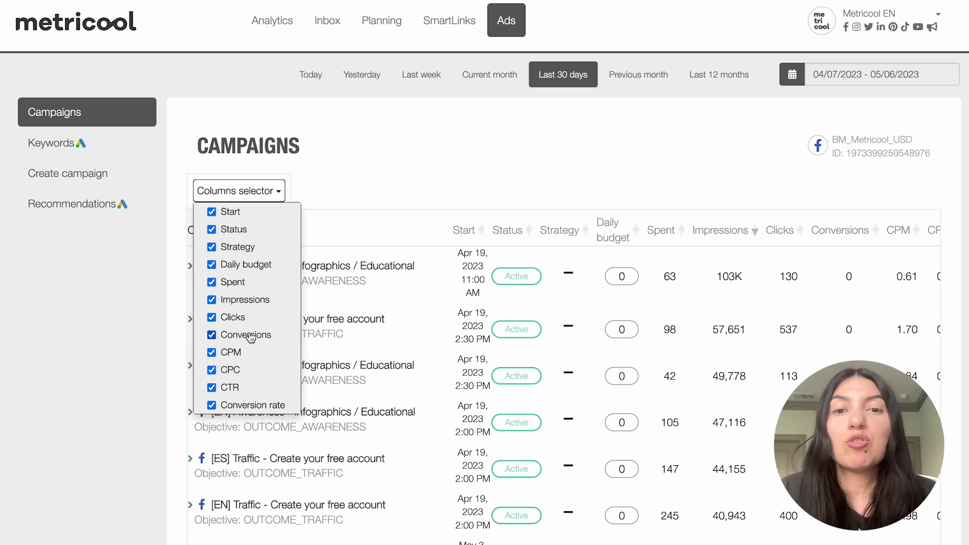
click(211, 213)
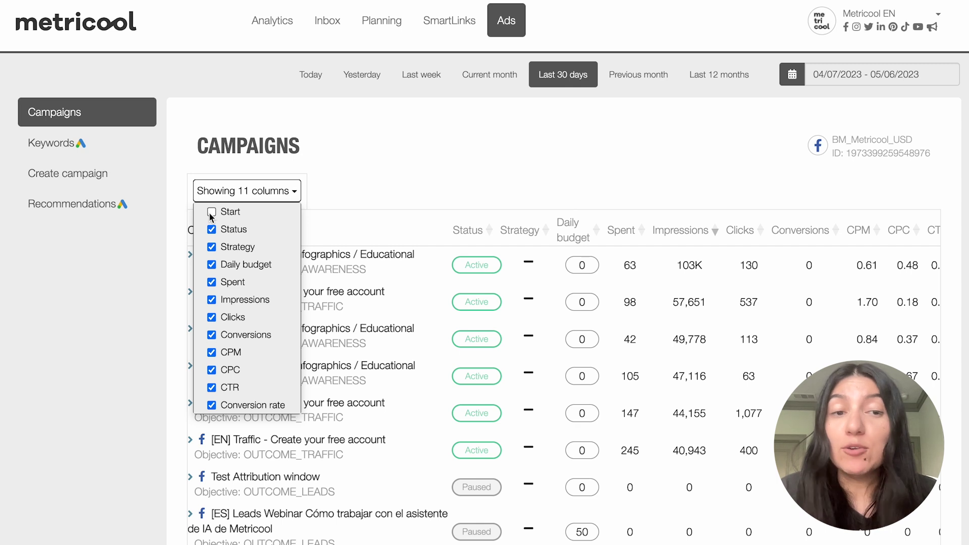
click(211, 214)
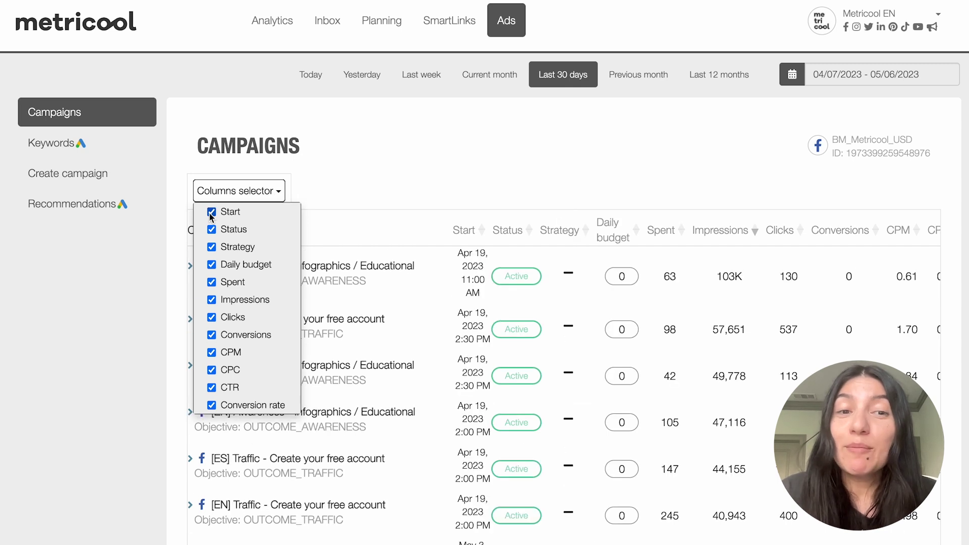
click(265, 197)
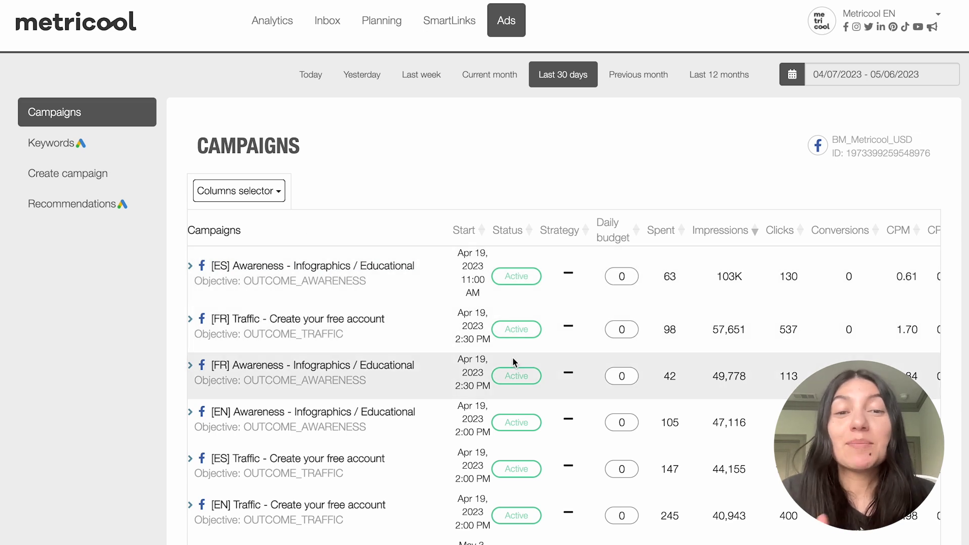
Step: Examine all metric columns of the campaigns table and the ad groups inside the [ES] Awareness - Infographics / Educational campaign
scroll(632, 347, right, 5)
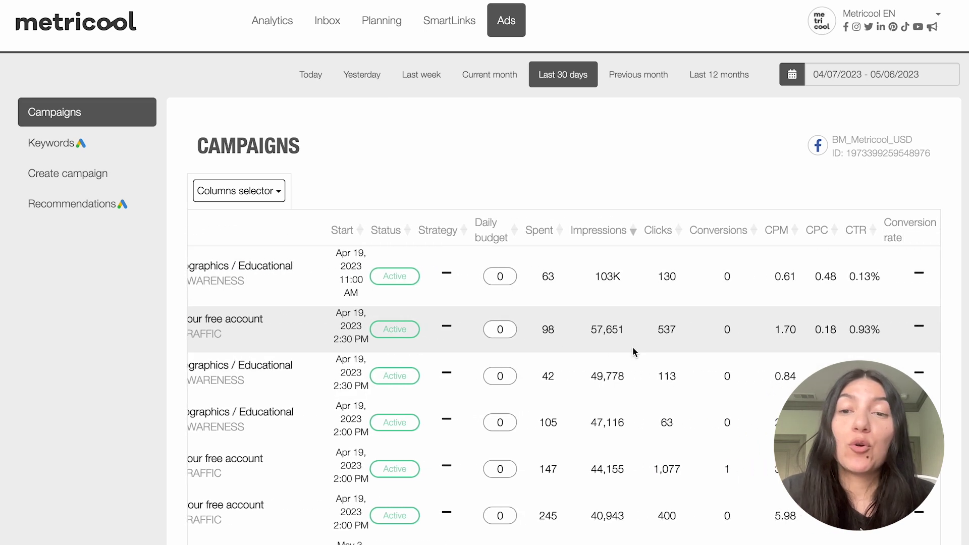
scroll(482, 314, left, 5)
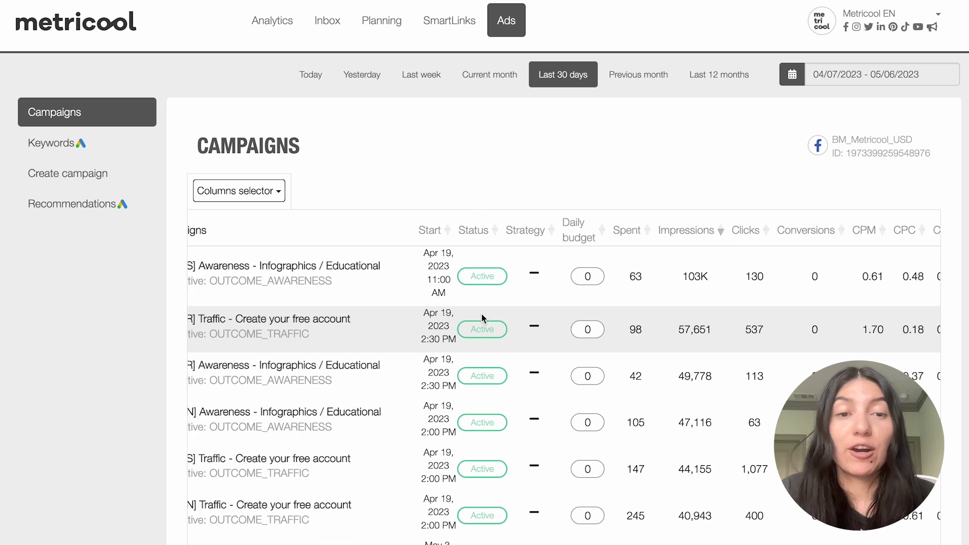
click(284, 267)
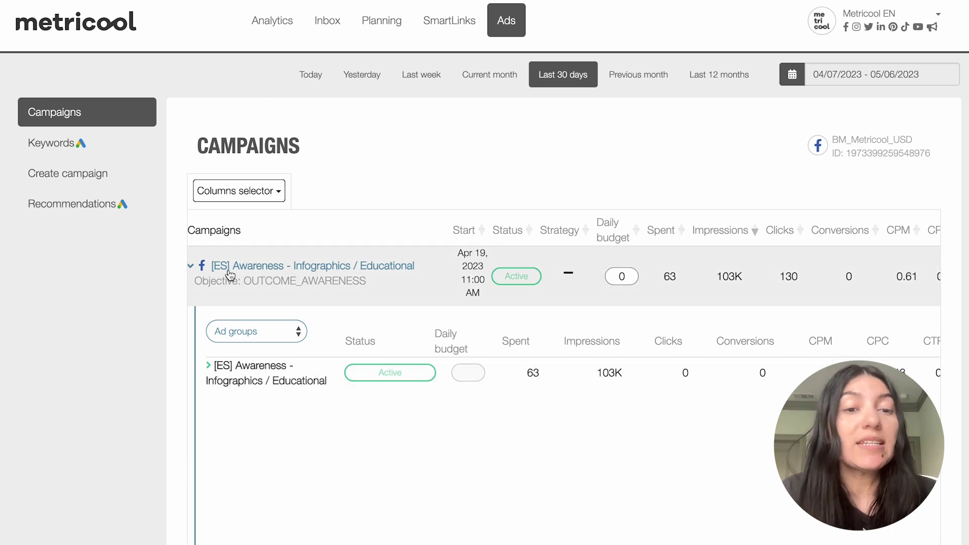
click(231, 275)
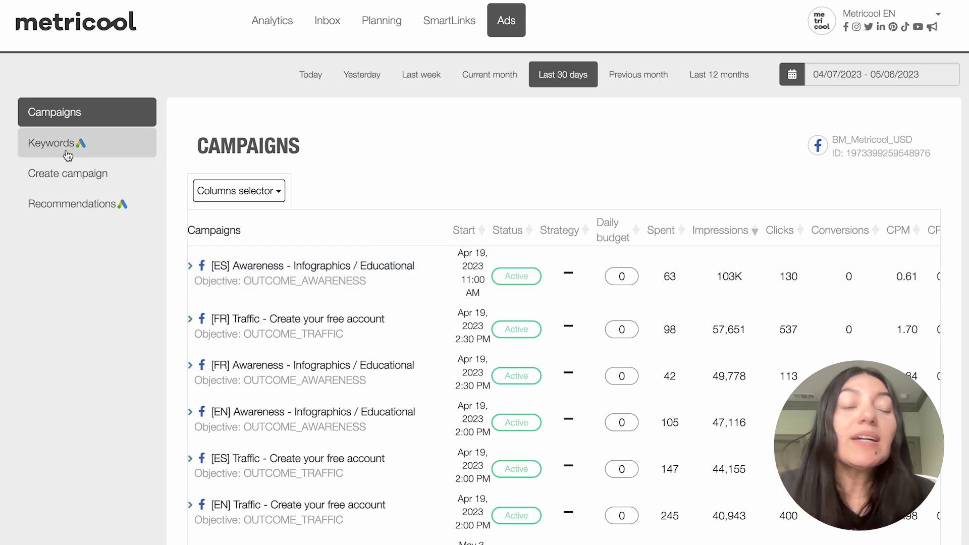
Step: View the Google Ads Keywords page and the campaign Recommendations page of the Ads section
click(69, 151)
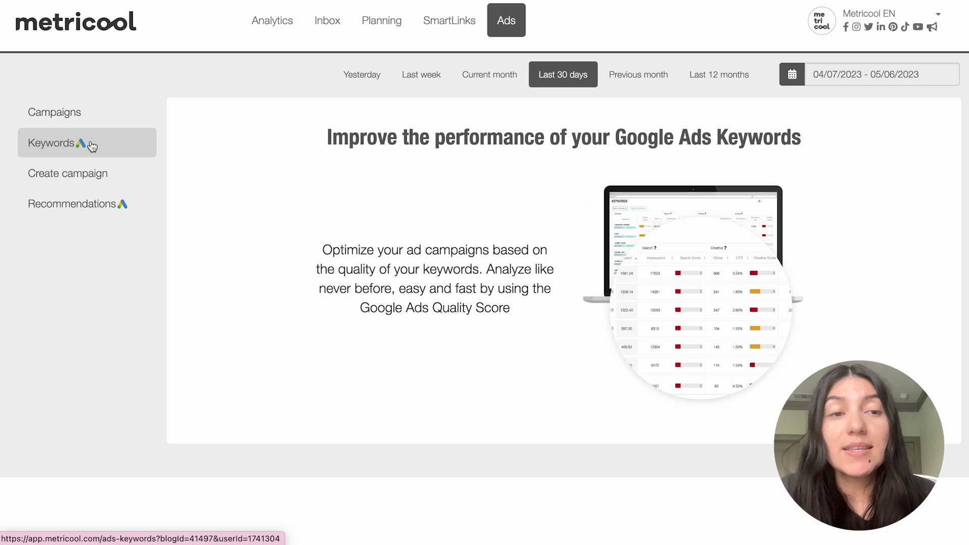
click(91, 145)
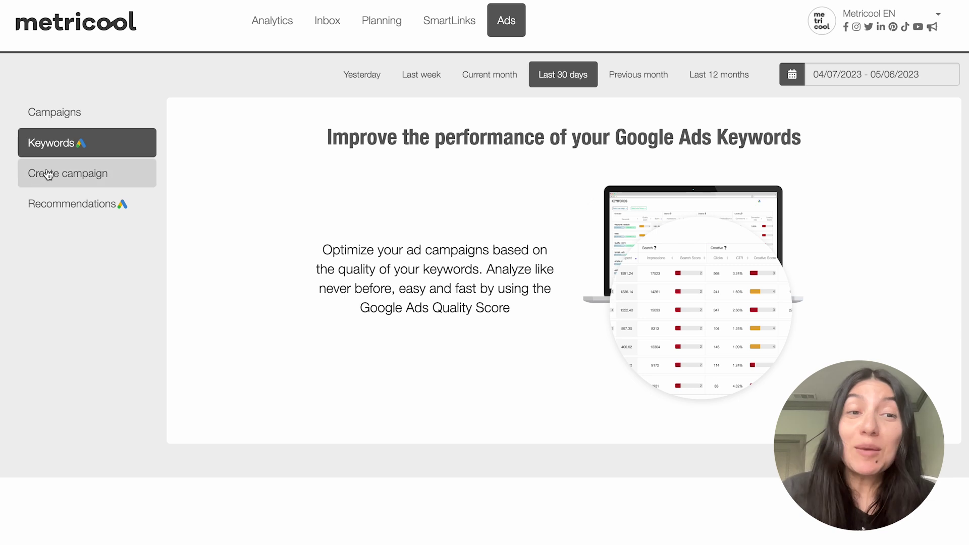
click(121, 215)
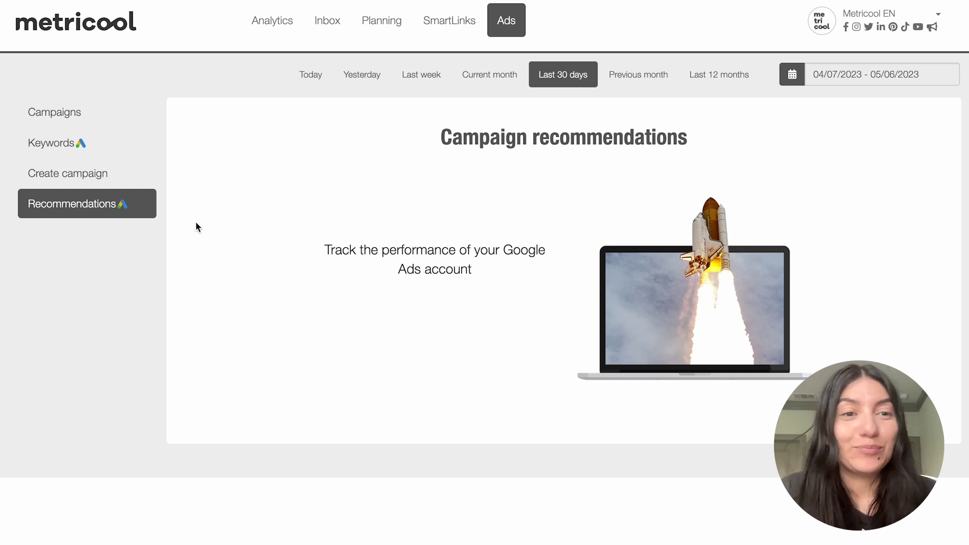
Step: Switch to the Metricool ES brand and view its campaign creation form and campaigns list
click(906, 30)
click(748, 126)
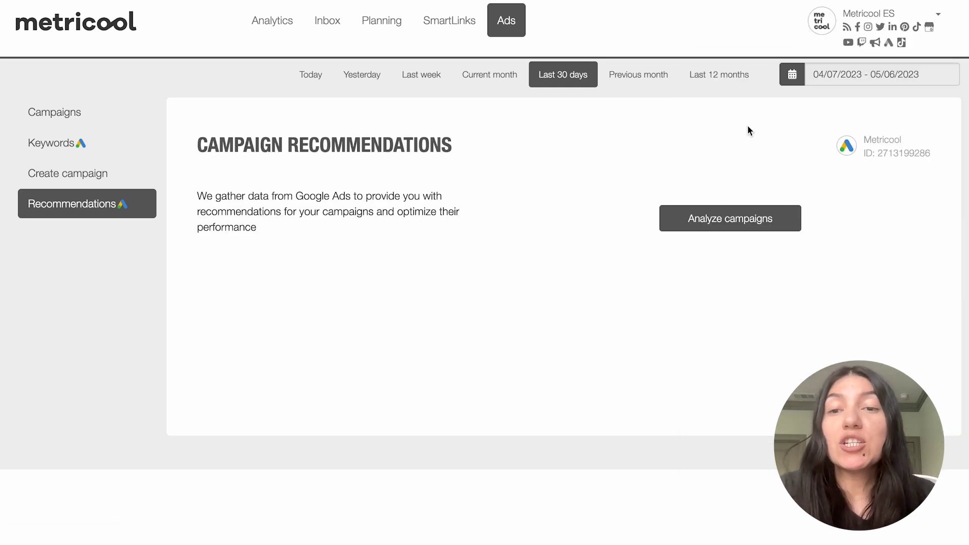
click(88, 174)
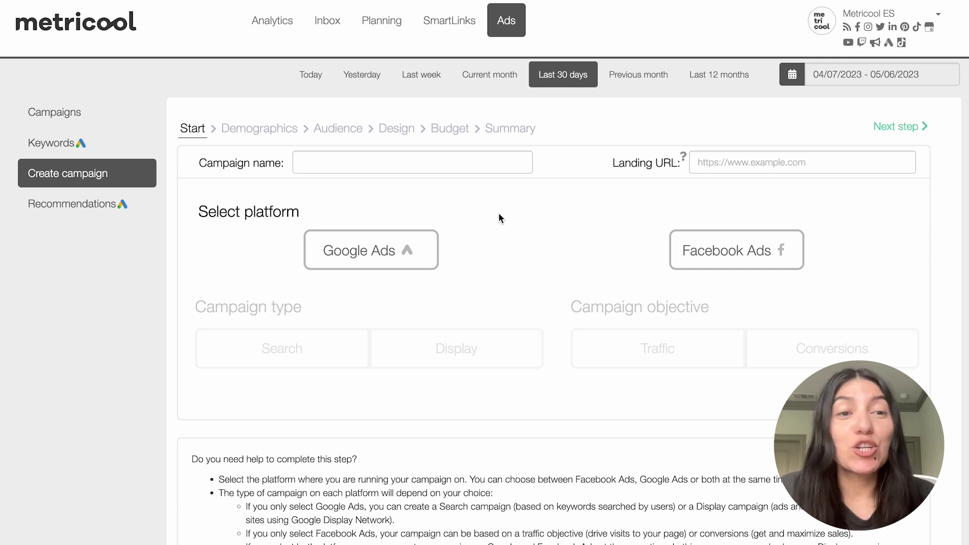
click(66, 113)
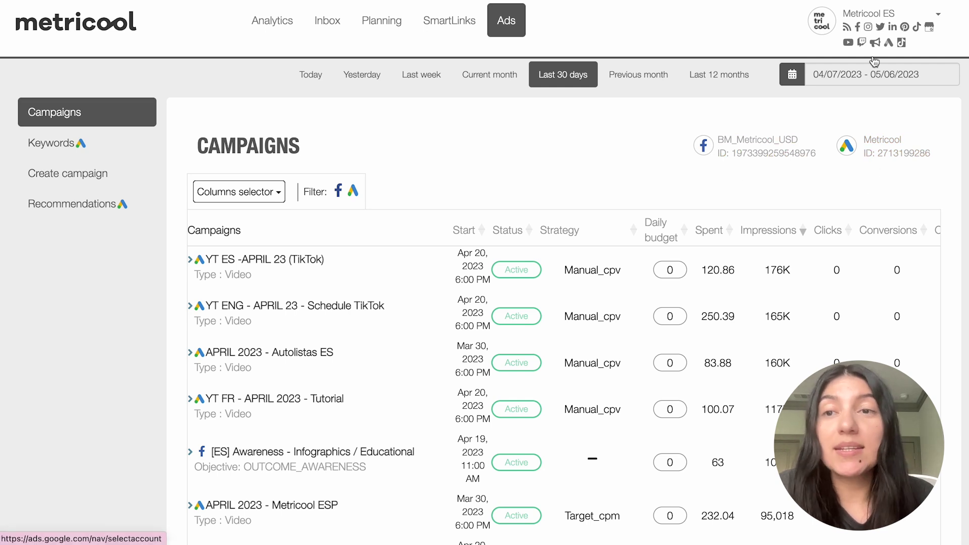
Step: Review the accounts connected to the Metricool ES brand, including its Facebook, Google and TikTok Ads, and return to the Ads campaigns
click(879, 21)
click(758, 170)
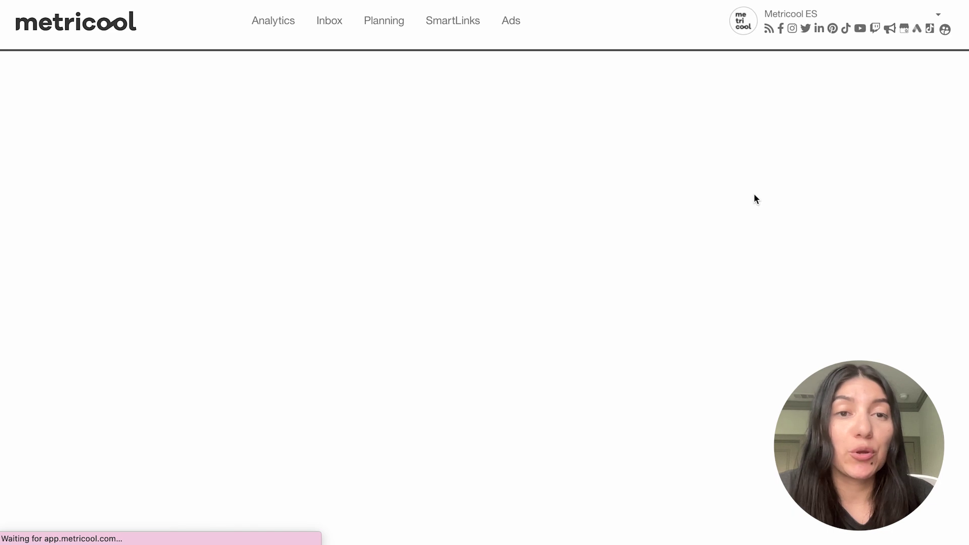
scroll(661, 334, down, 3)
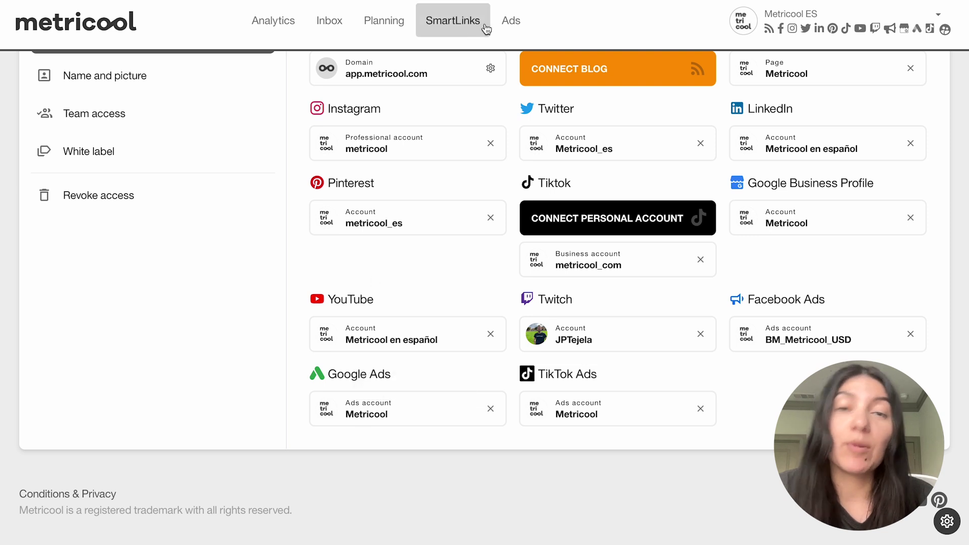
click(511, 24)
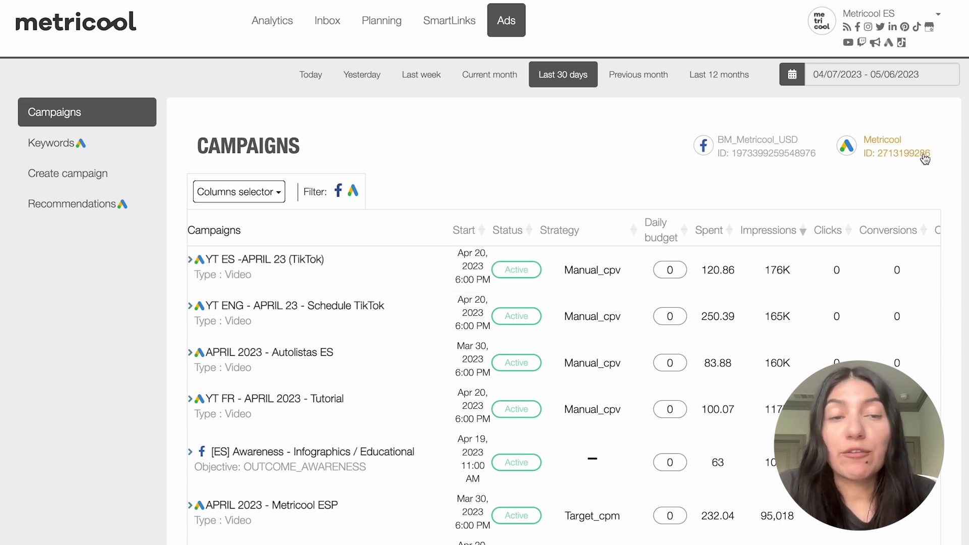
Step: Start a new ad campaign and read the help notes and expert tips for the Start stage
click(41, 181)
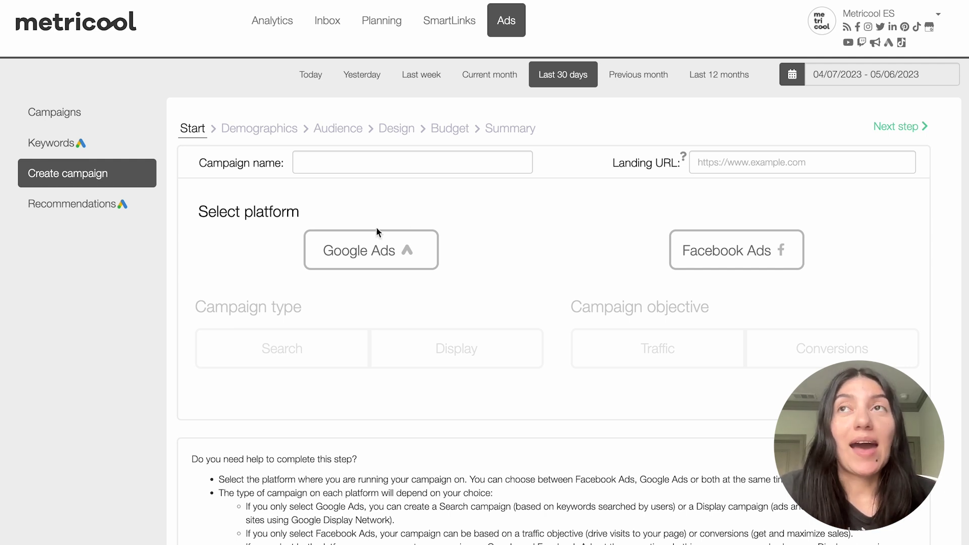
scroll(447, 374, down, 3)
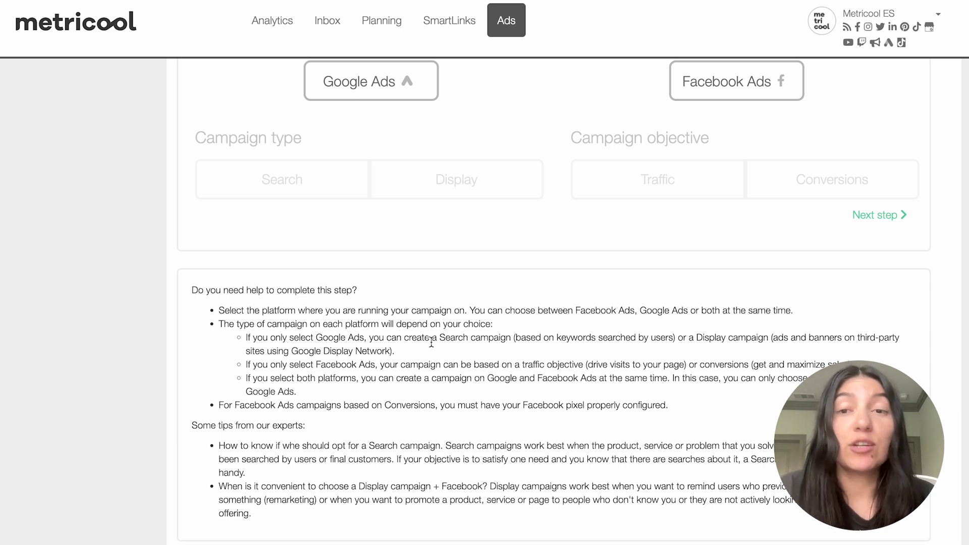
scroll(432, 344, up, 4)
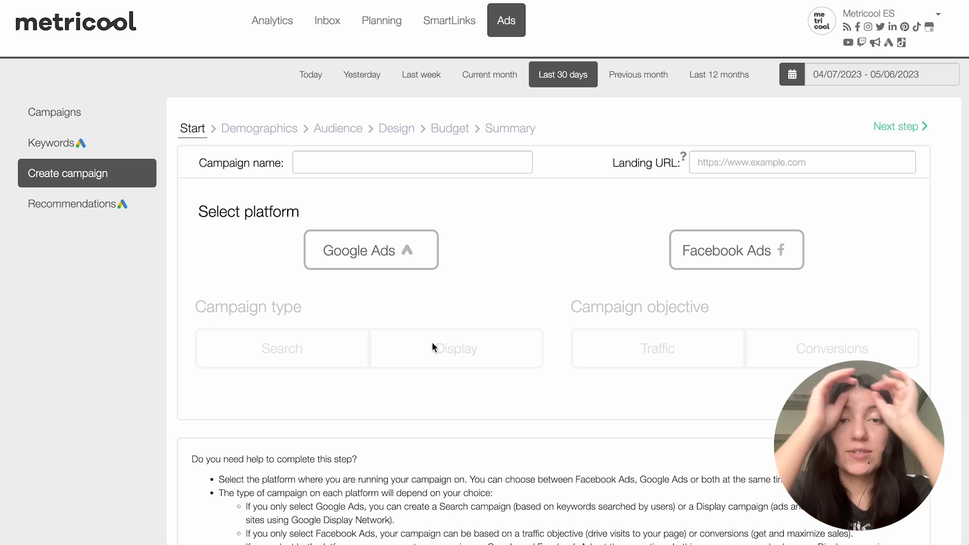
click(331, 166)
text(Test)
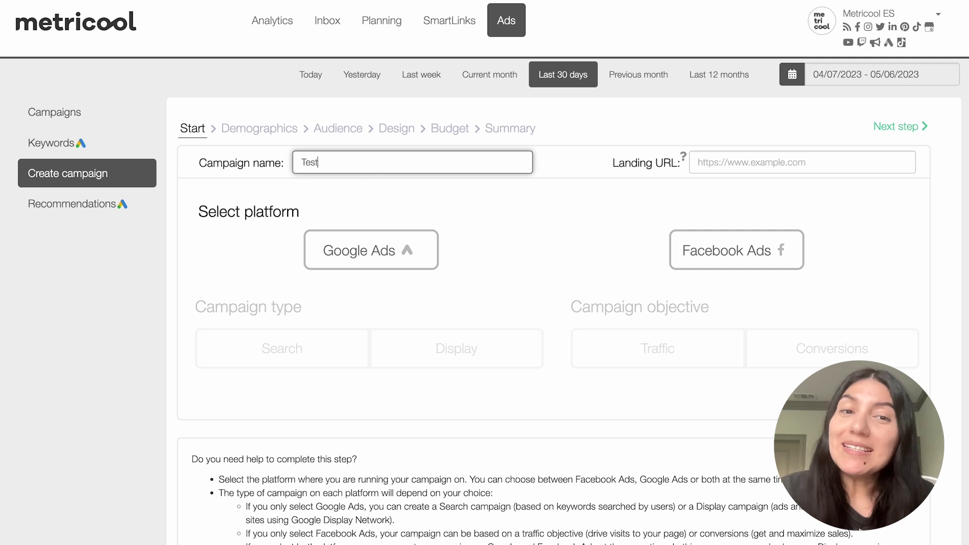
click(723, 162)
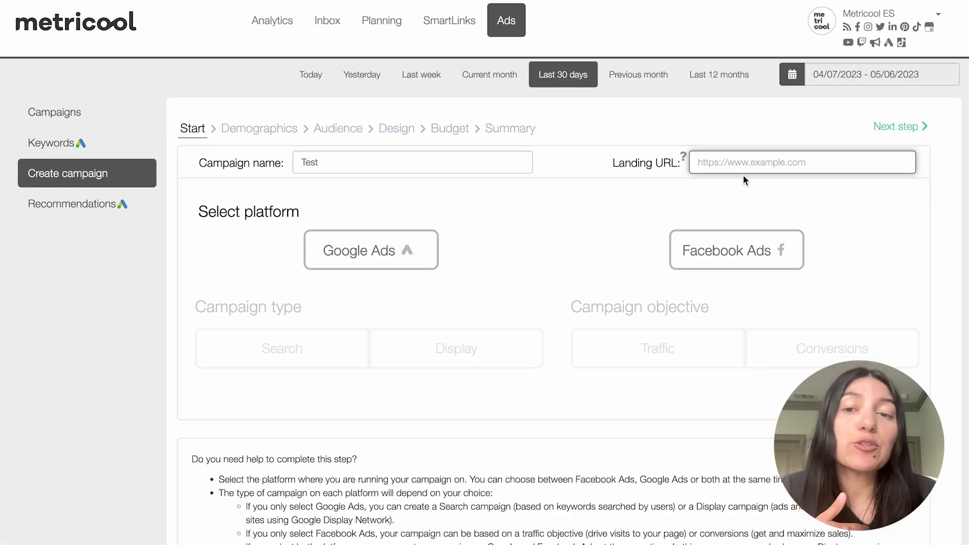
text(https://metricool.com/)
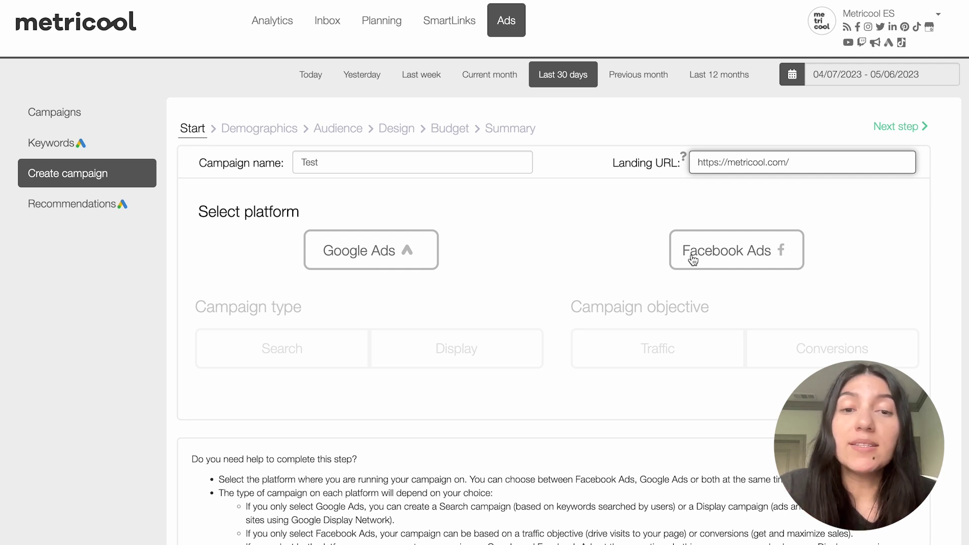
click(418, 264)
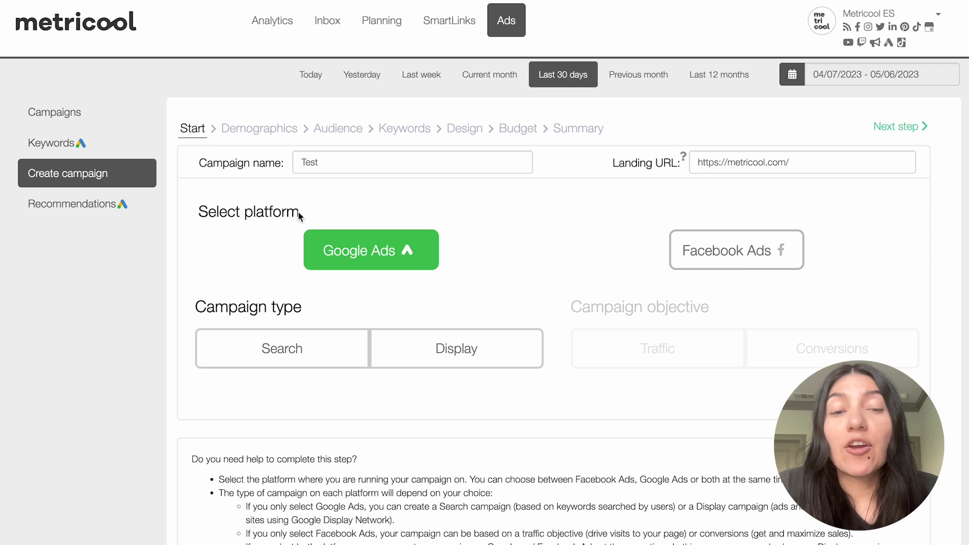
Step: Select both Google Ads and Facebook Ads as the platforms for the Test campaign
click(404, 242)
click(760, 243)
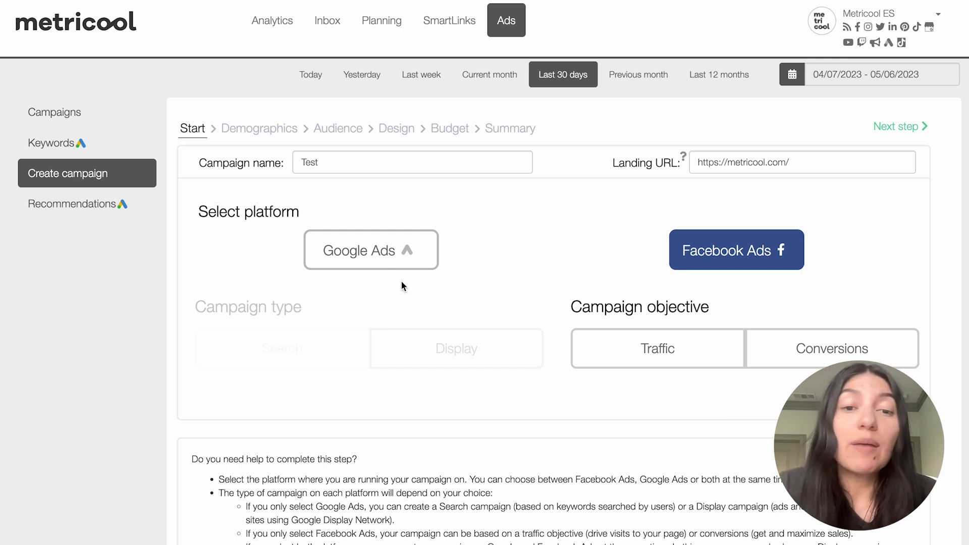
click(387, 264)
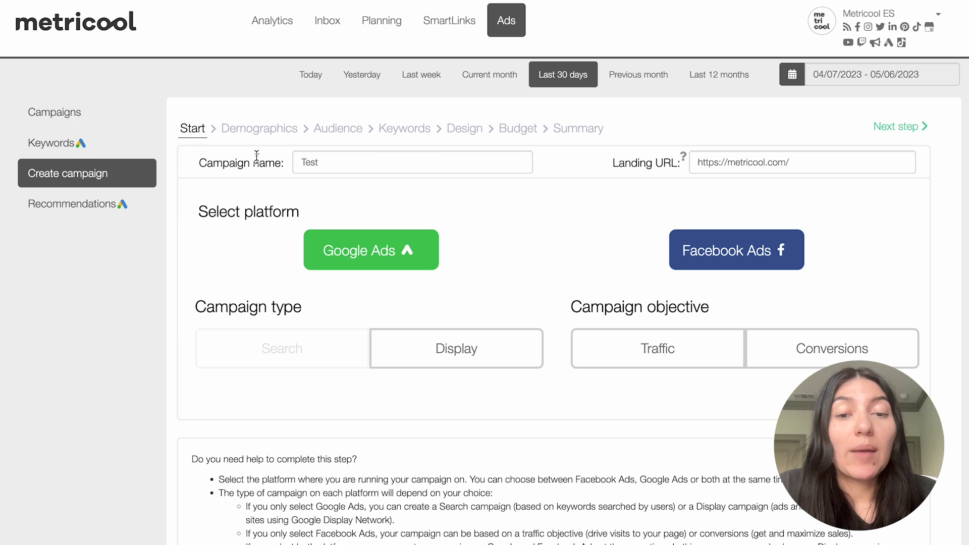
Step: Set the Google campaign type to Display and the Facebook campaign objective to Traffic
click(461, 362)
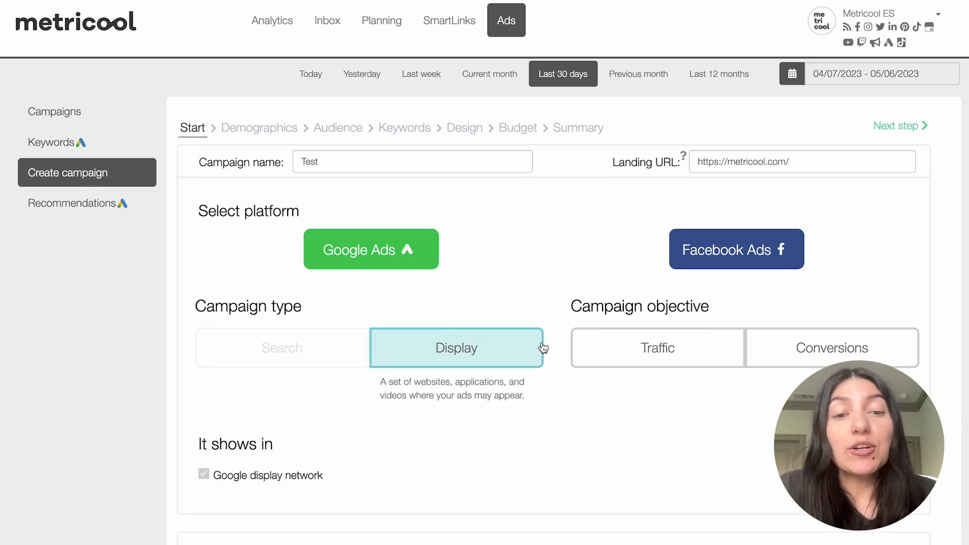
scroll(543, 348, down, 6)
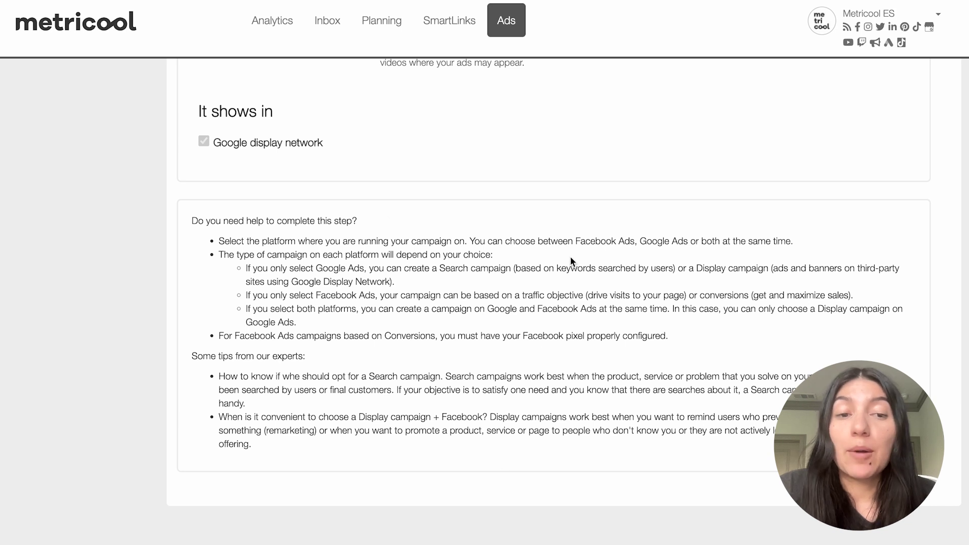
scroll(585, 298, up, 5)
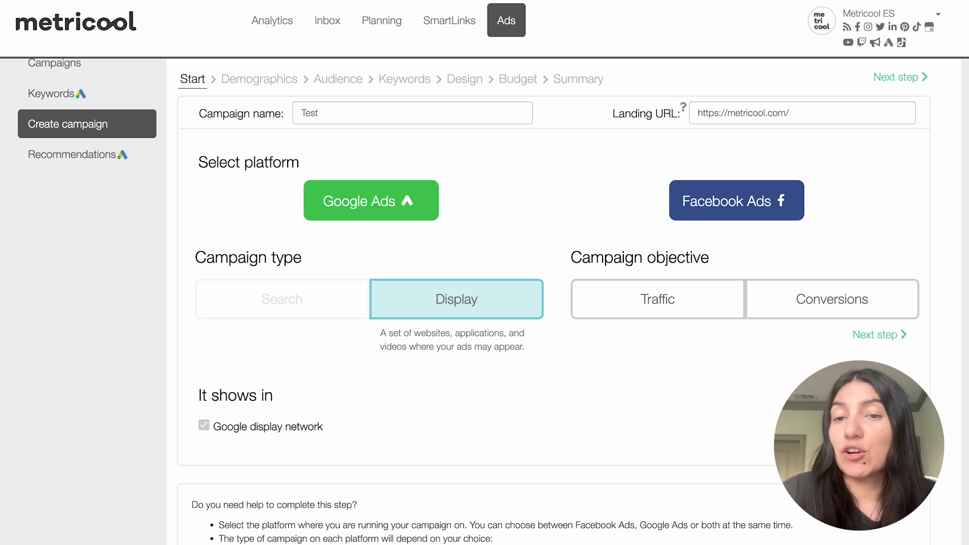
click(645, 308)
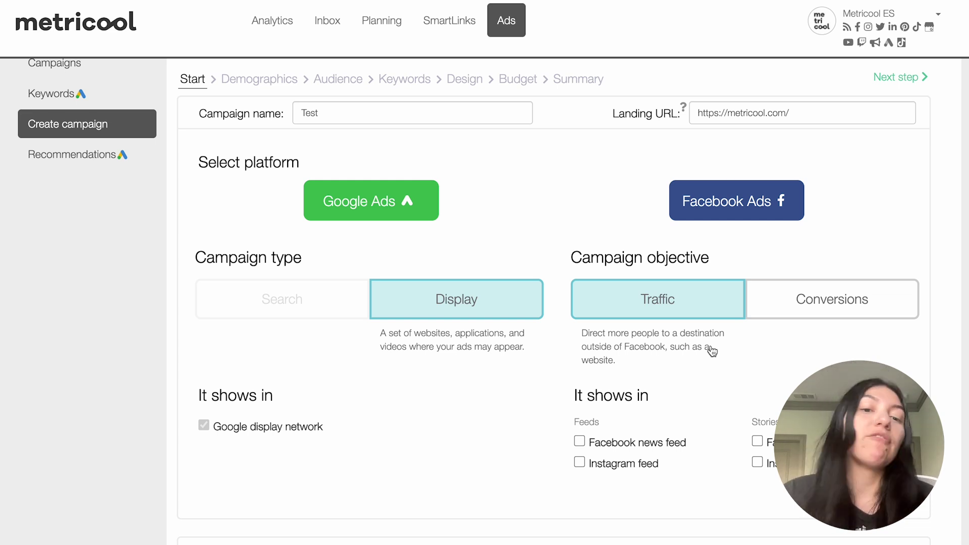
scroll(487, 419, down, 1)
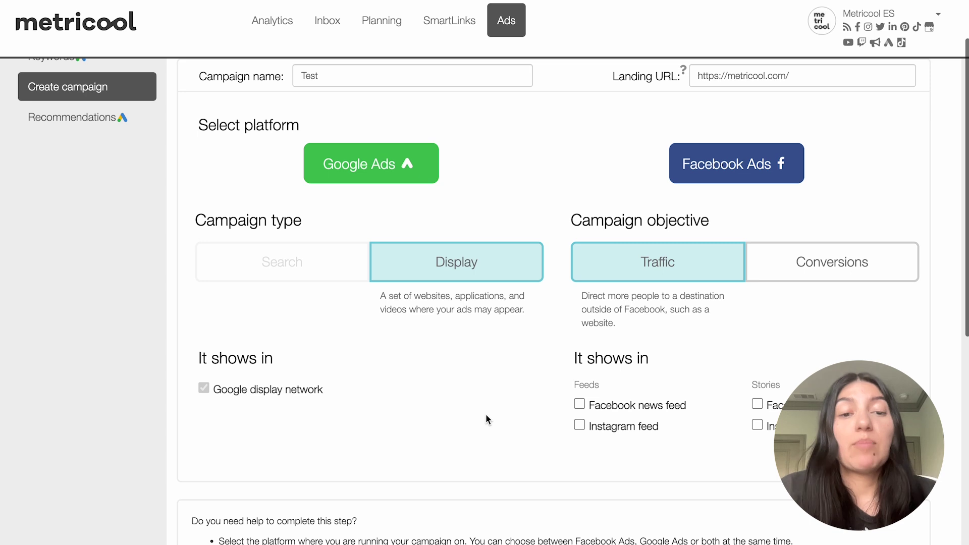
Step: In Demographics, remove Spain, Argentina and Mexico from the locations and add United States (Country)
scroll(486, 419, down, 2)
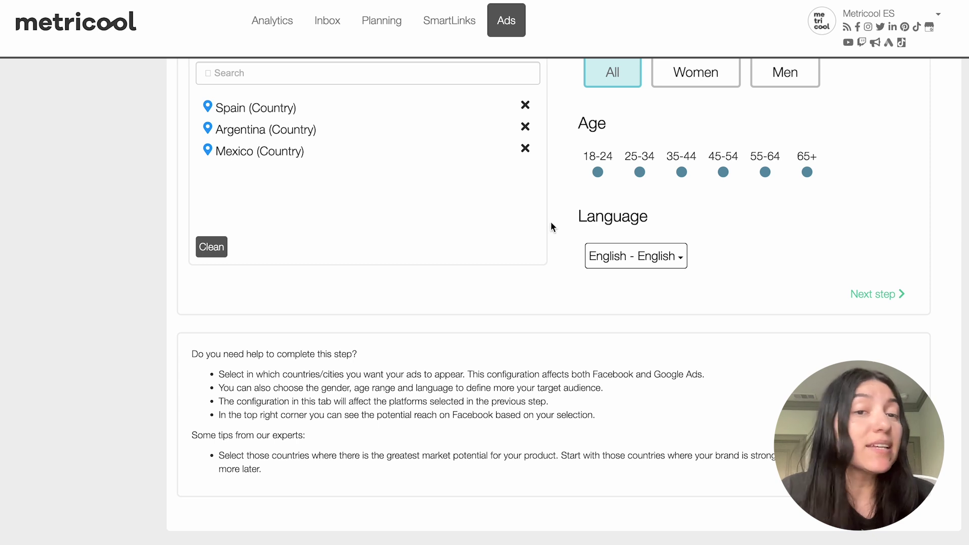
scroll(551, 227, up, 5)
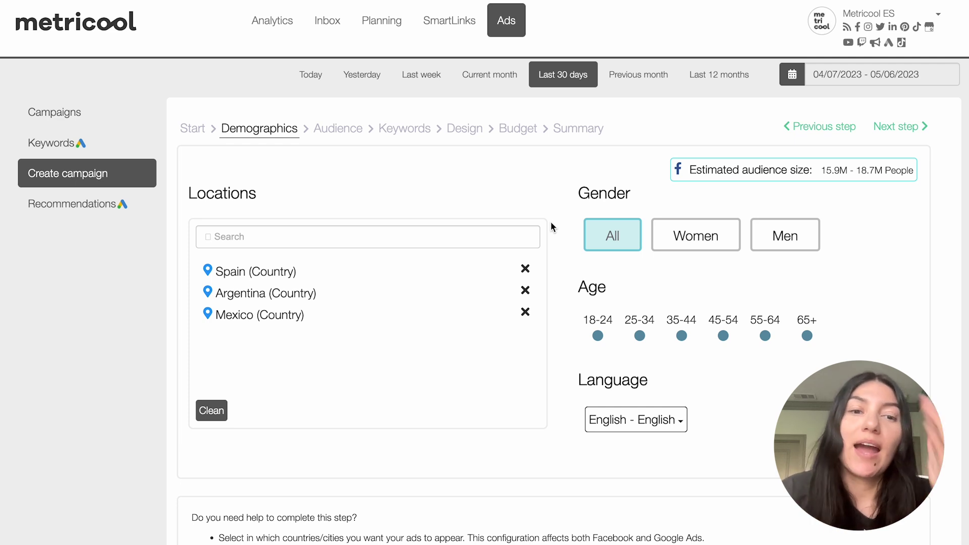
click(526, 269)
click(526, 274)
click(526, 274)
click(365, 236)
text(united sta)
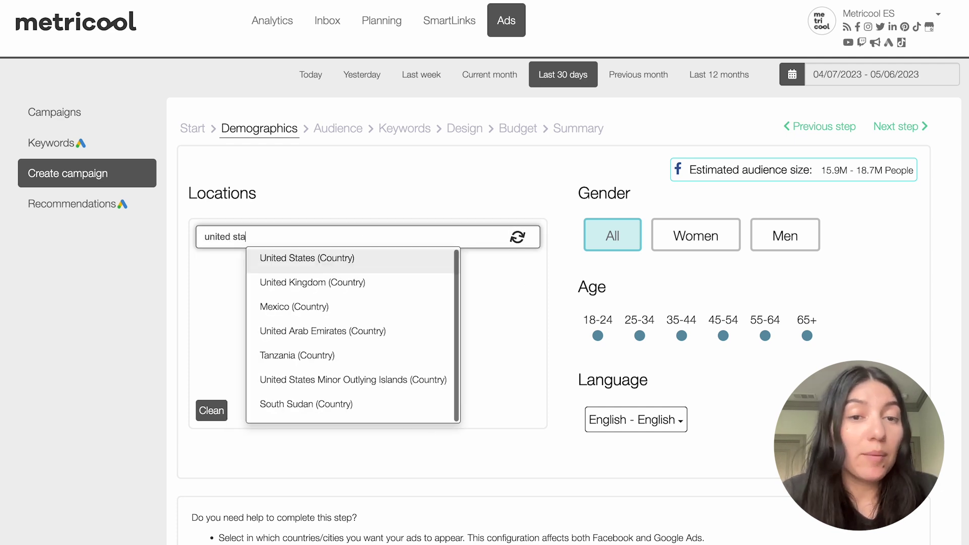
click(362, 270)
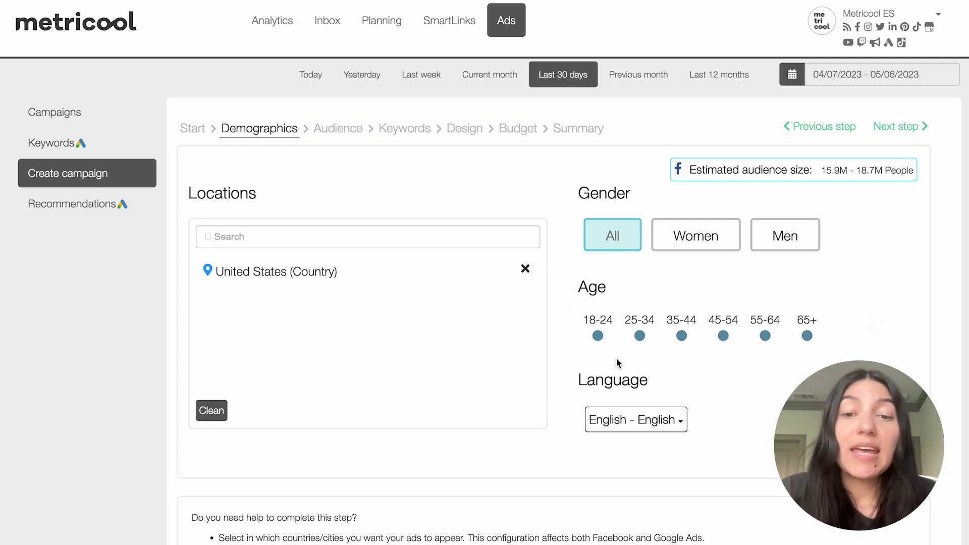
Step: Deselect every age range, from 18-24 up to 65+, for the campaign's target audience
click(598, 336)
click(640, 336)
click(681, 336)
click(723, 336)
click(765, 336)
click(808, 335)
click(598, 336)
click(597, 336)
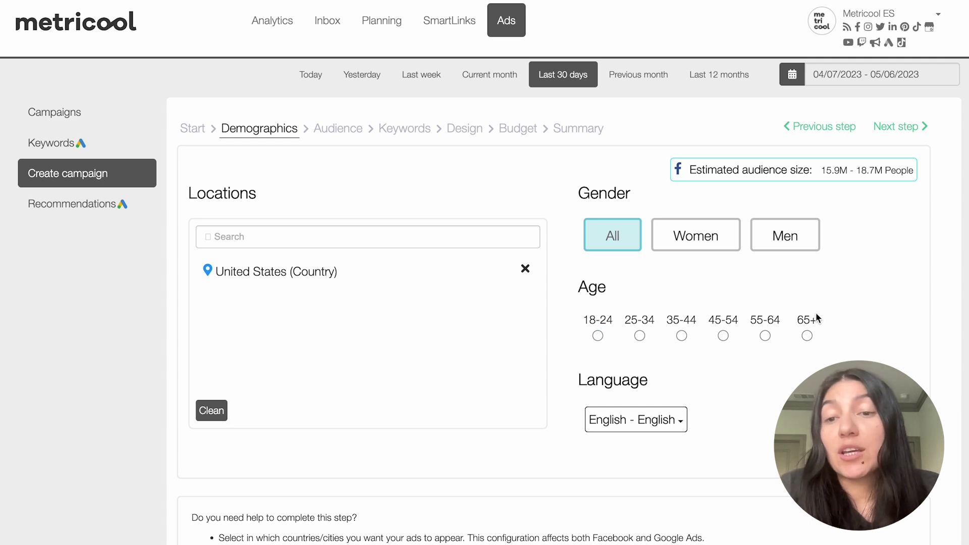
Step: Select all six age ranges again, from 65+ and 55-64 down to 18-24
click(765, 337)
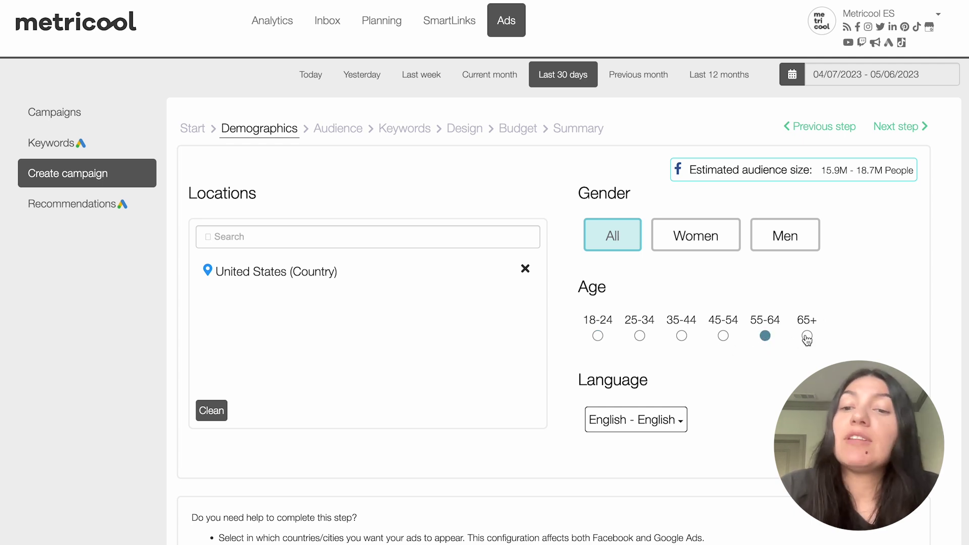
click(806, 337)
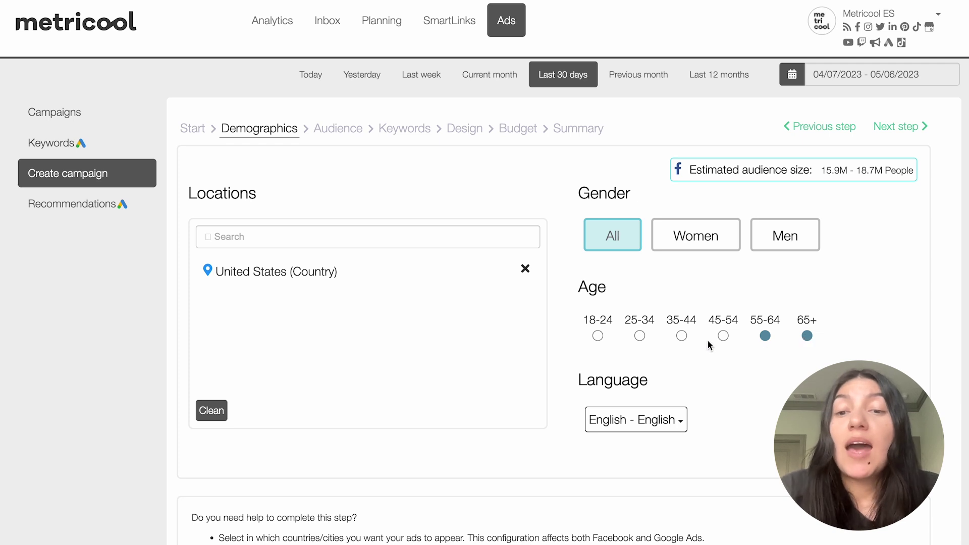
click(723, 336)
click(680, 336)
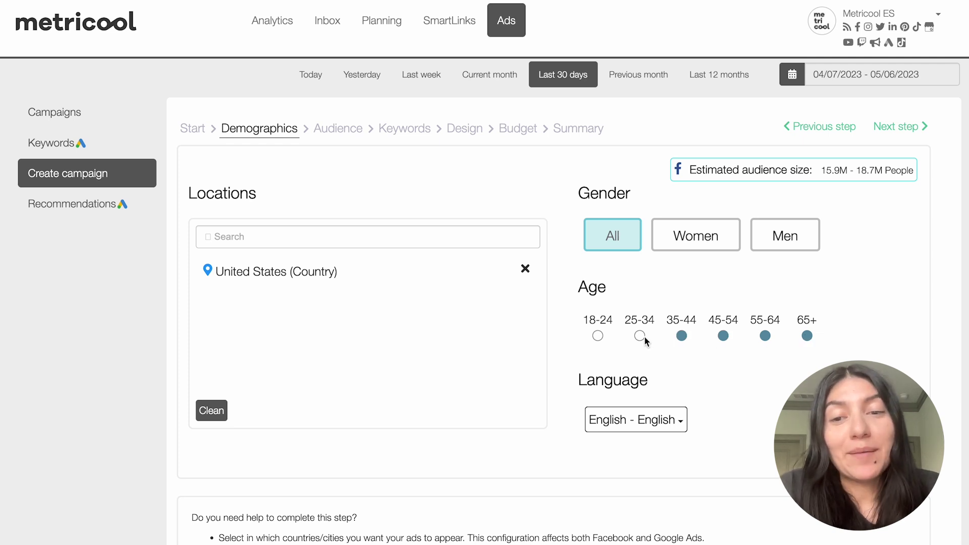
click(640, 335)
click(597, 336)
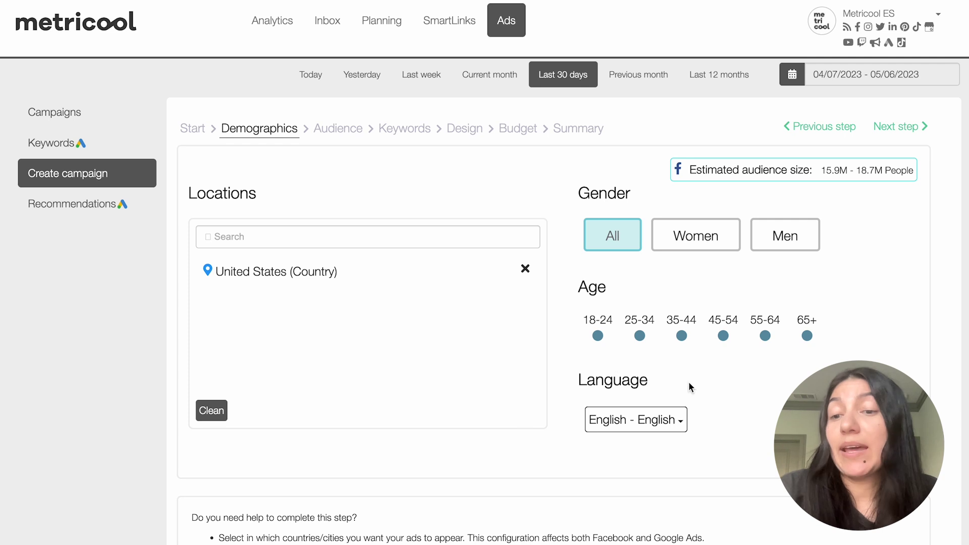
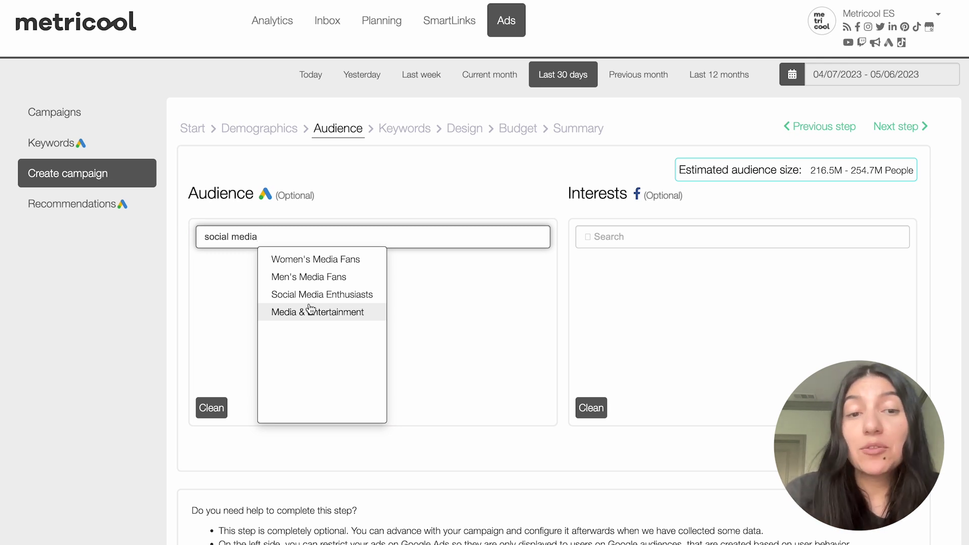
Step: Add Social Media Enthusiasts as the Google audience and Social media marketing as a Facebook interest
click(317, 294)
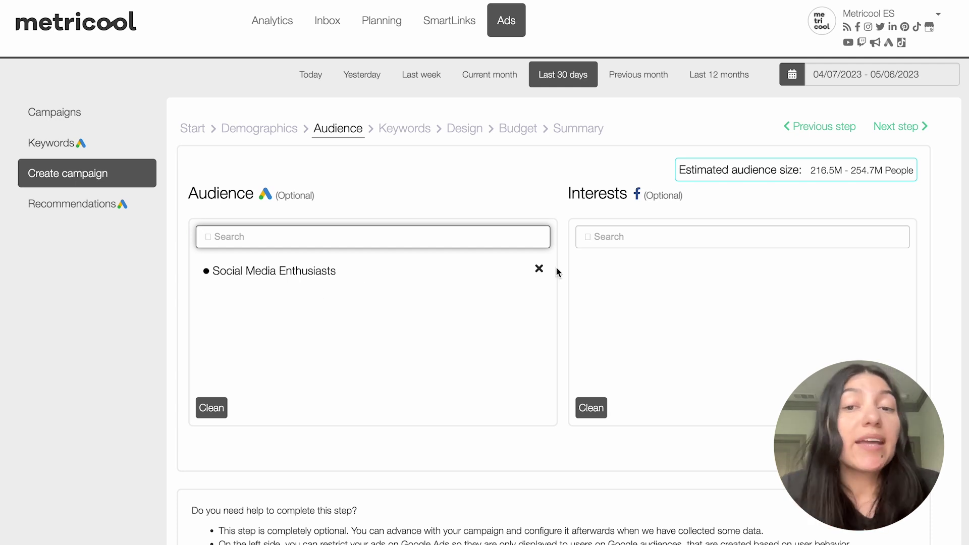
click(650, 240)
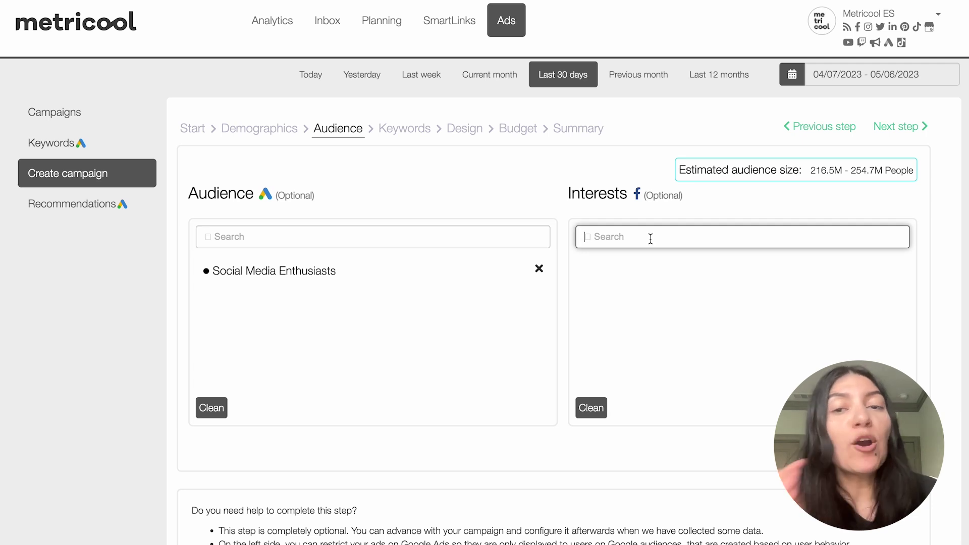
text(social)
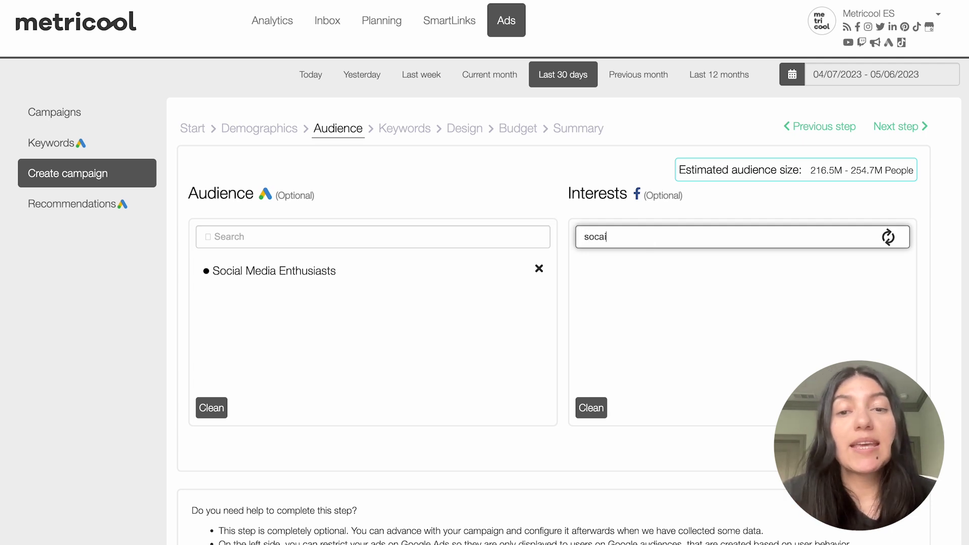
text( media marketing)
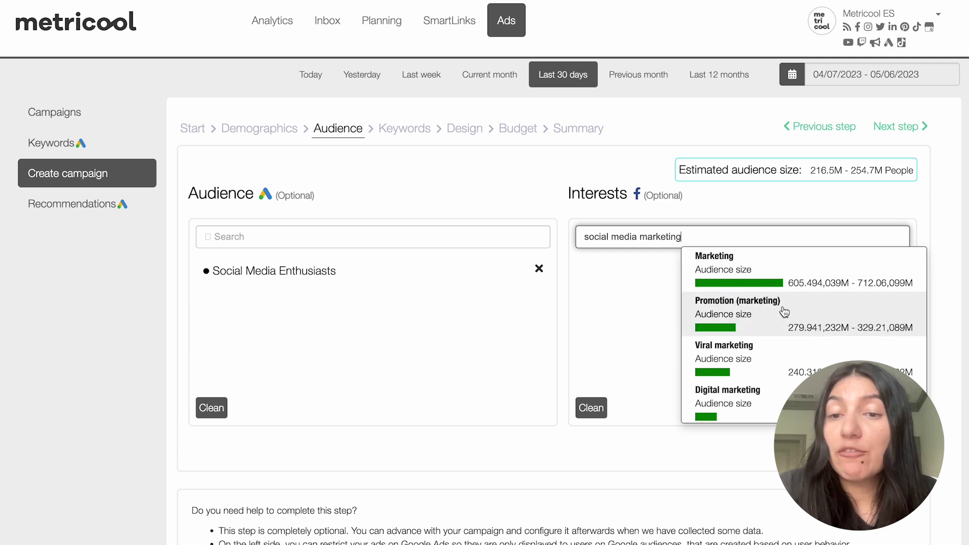
scroll(756, 379, down, 1)
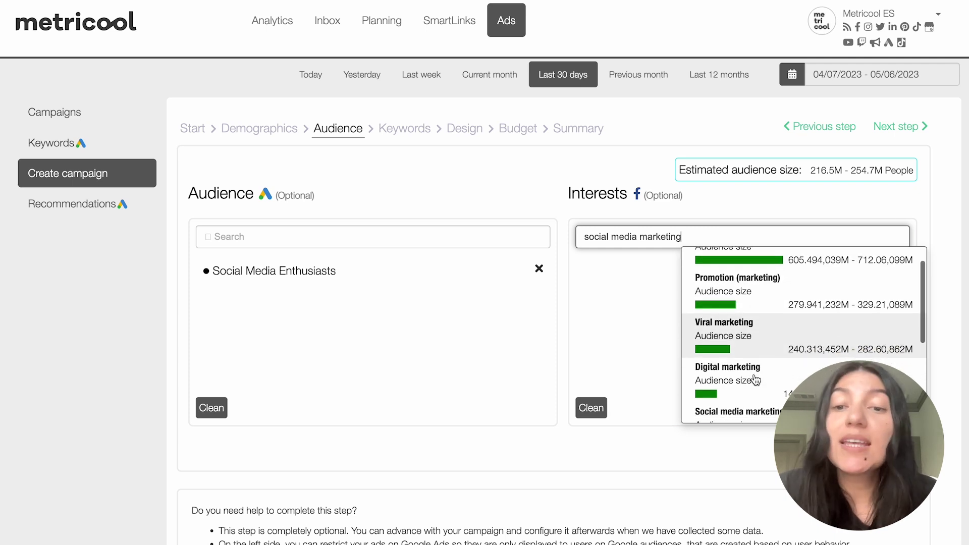
scroll(717, 303, up, 1)
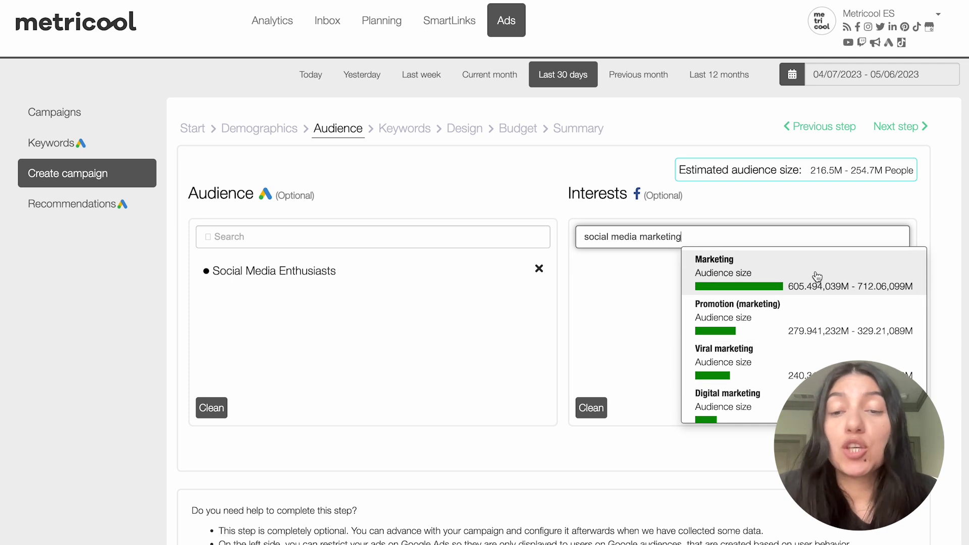
scroll(812, 343, down, 1)
scroll(812, 343, down, 1)
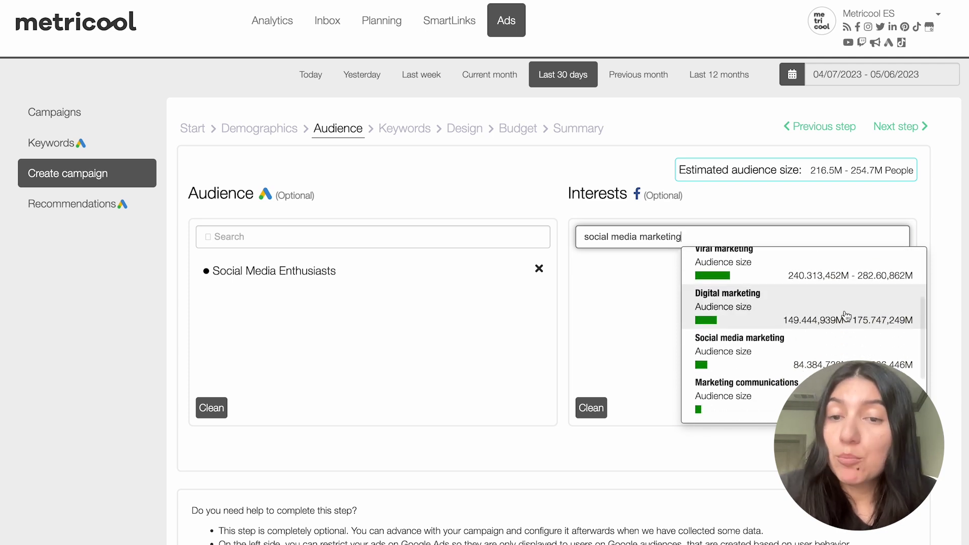
click(806, 355)
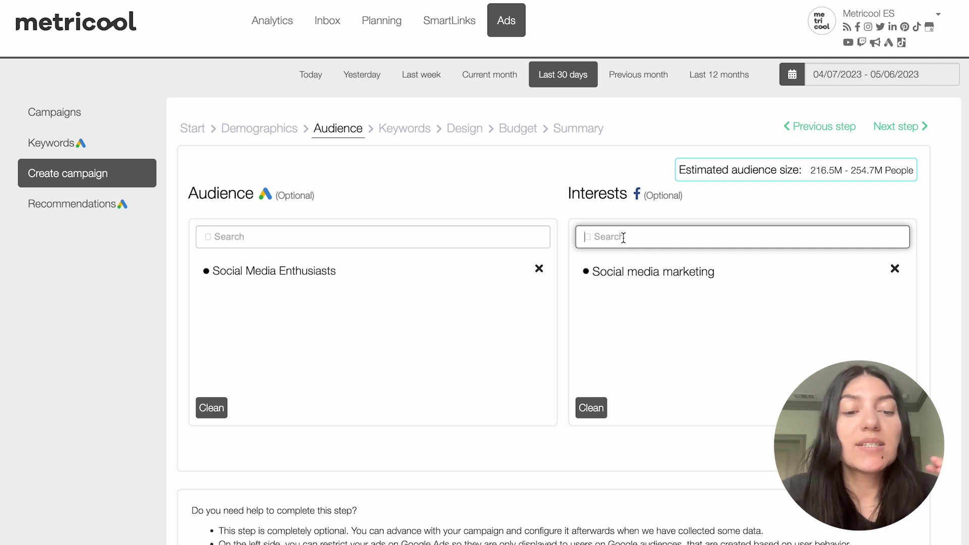
Step: Search the Facebook interests for "influencer marketing" and add Influencer marketing
text(infl)
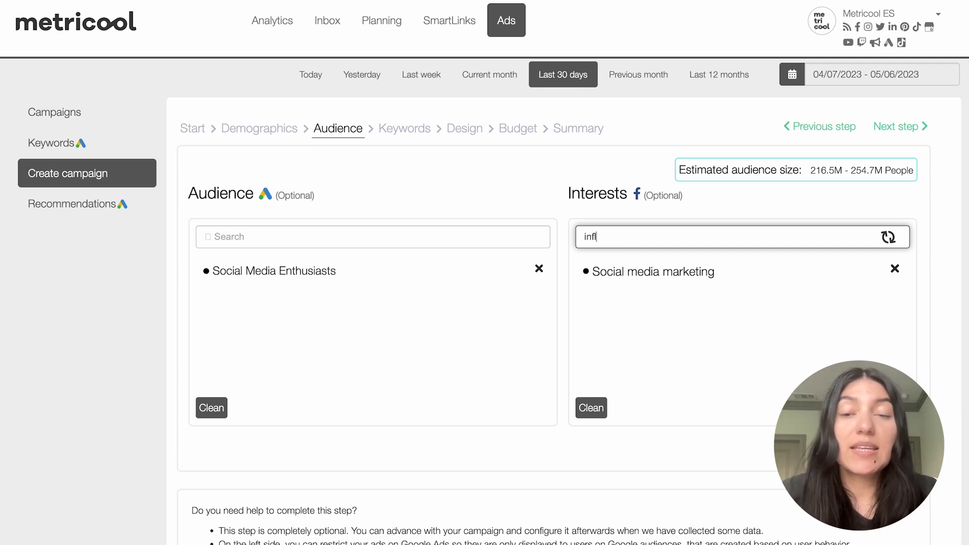
text(uencer marketing)
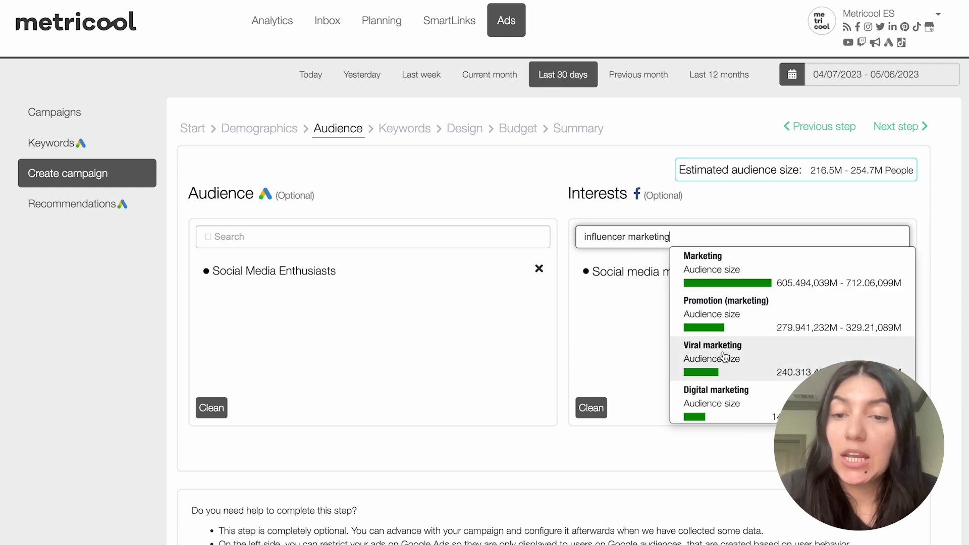
scroll(722, 360, down, 3)
scroll(725, 358, down, 1)
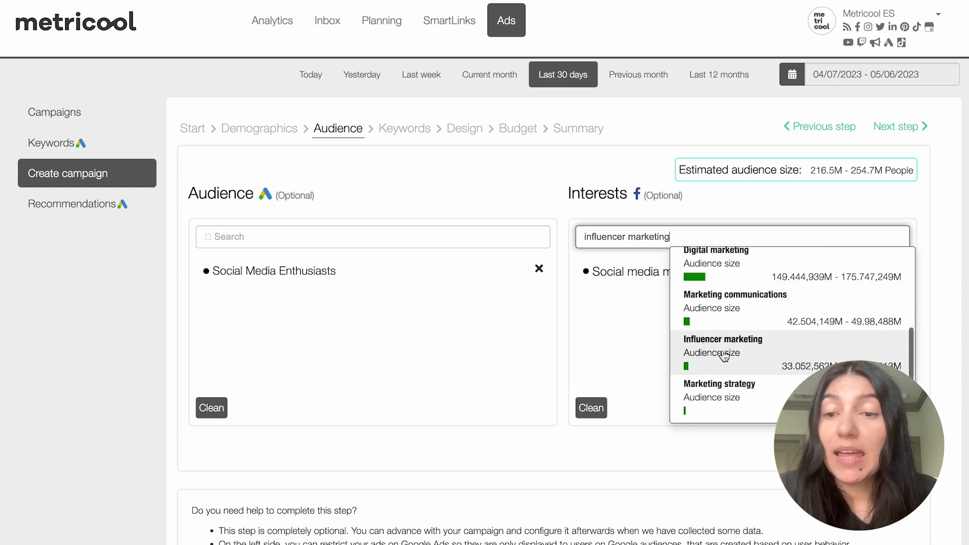
click(766, 357)
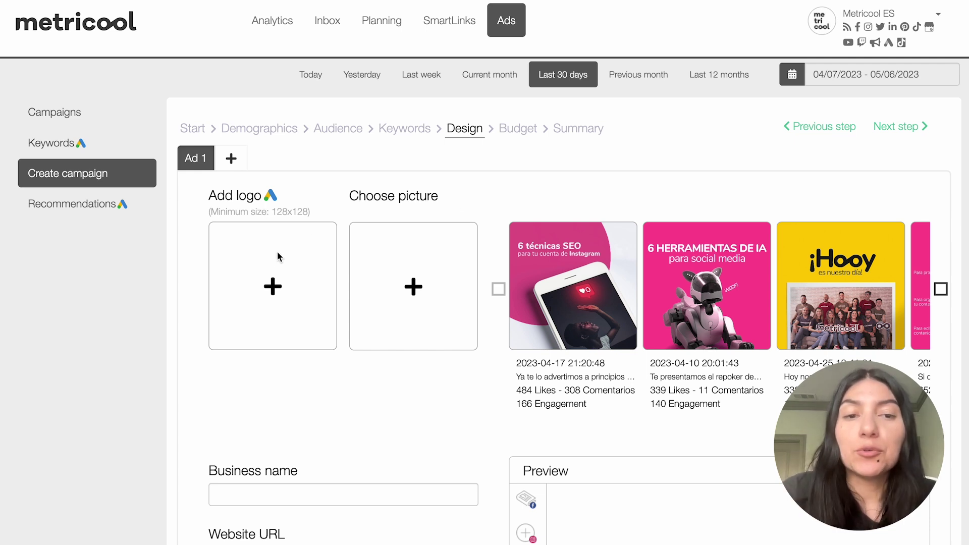
Step: Upload metricool-responsive-1.png from the Downloads folder as the logo of Ad 1
click(275, 285)
scroll(595, 399, down, 15)
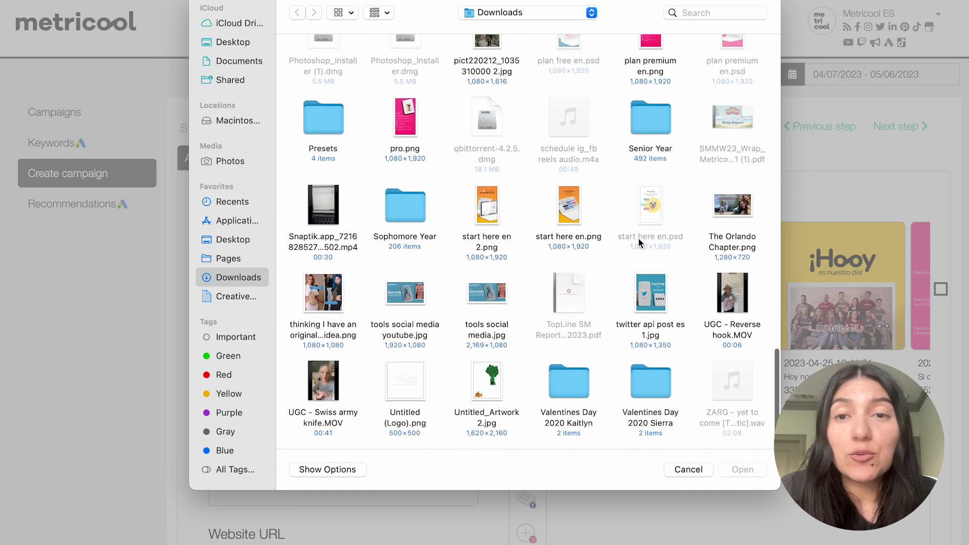
scroll(667, 244, up, 5)
click(651, 162)
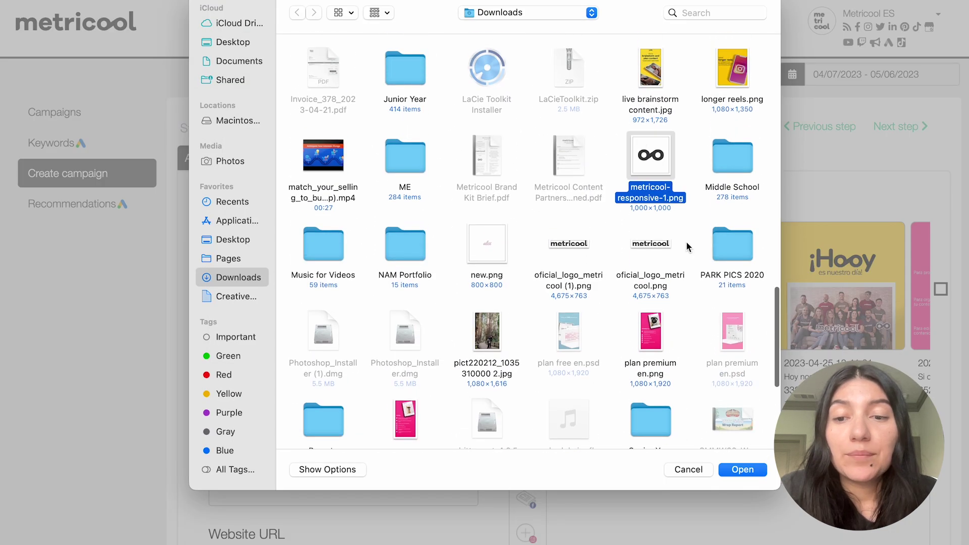
click(742, 469)
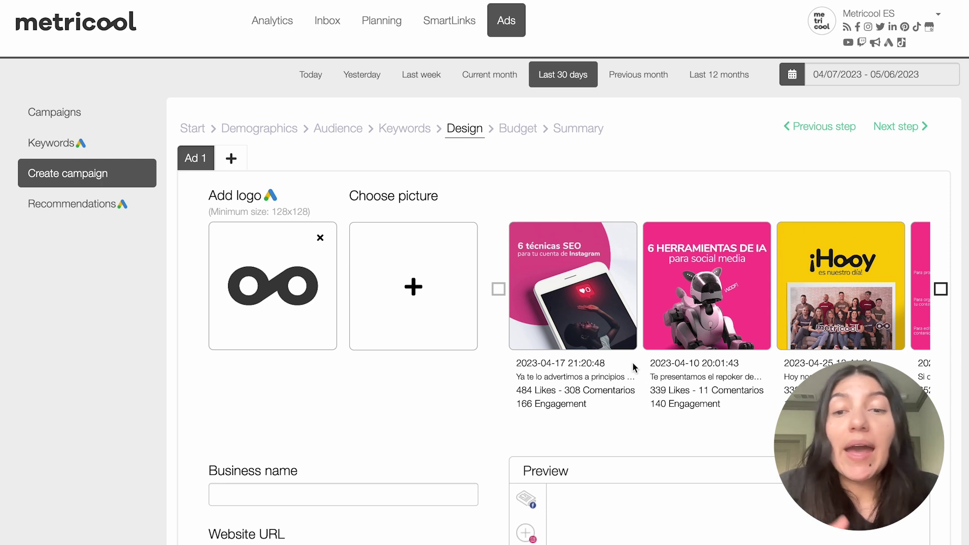
Step: Choose the "6 técnicas SEO" post image as the picture for Ad 1
click(589, 296)
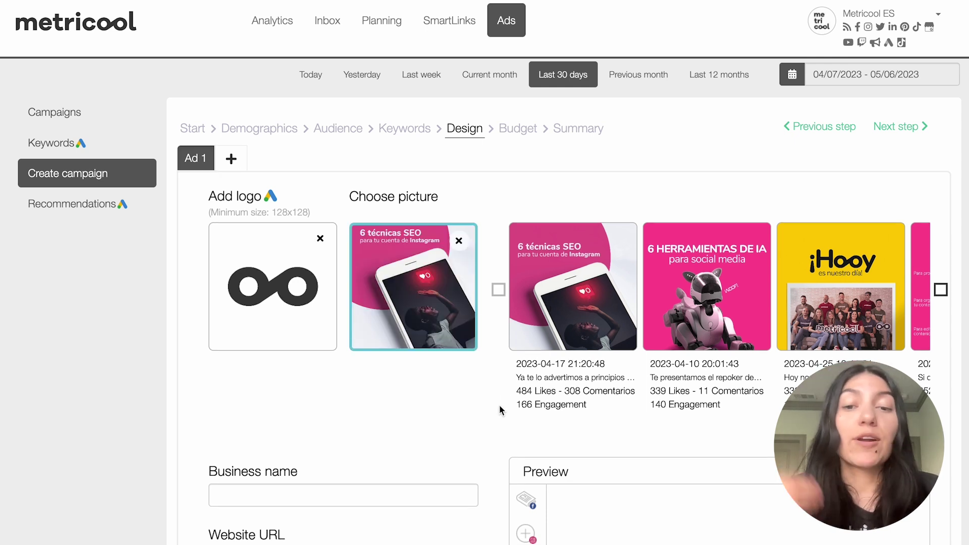
scroll(500, 410, down, 5)
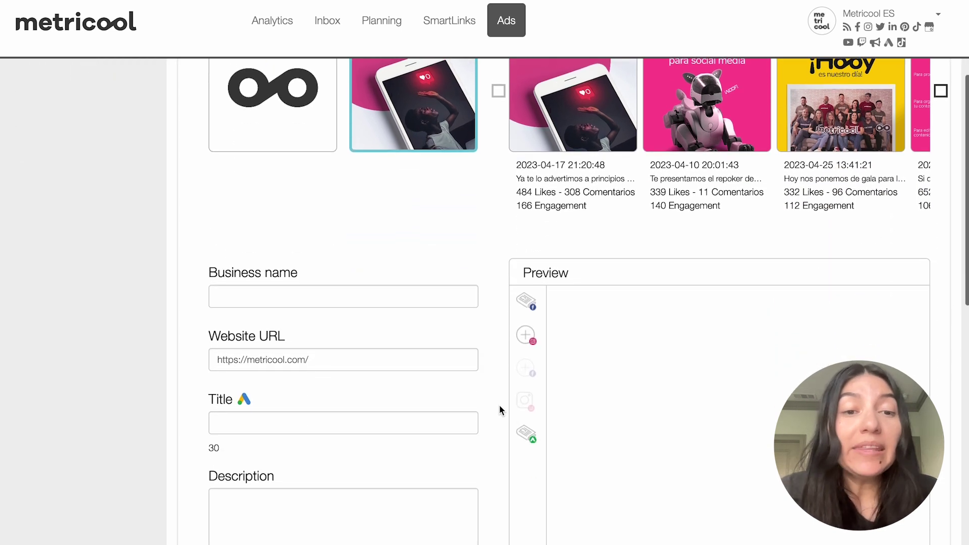
scroll(500, 406, down, 2)
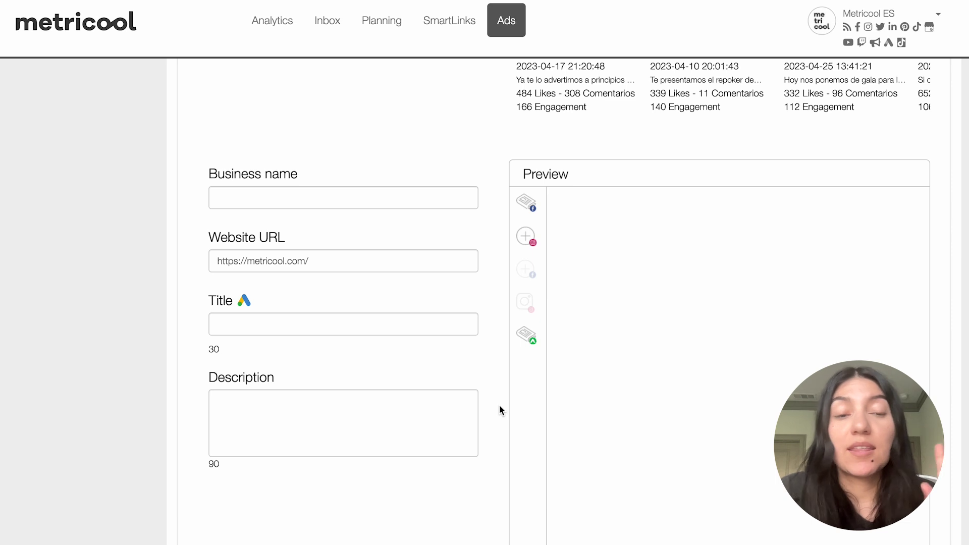
Step: Give the ad business name Metricool, title "6 SEO Techniques" and description "Here are 6 techniques you should use for your SEO in your social media content."
click(247, 193)
text(Metricool)
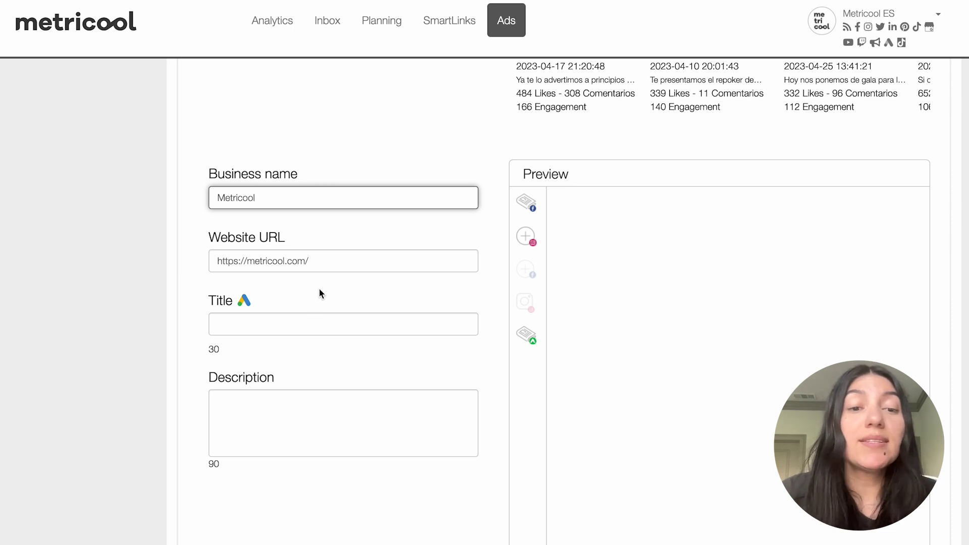
click(248, 322)
text(6 SEO Techniques)
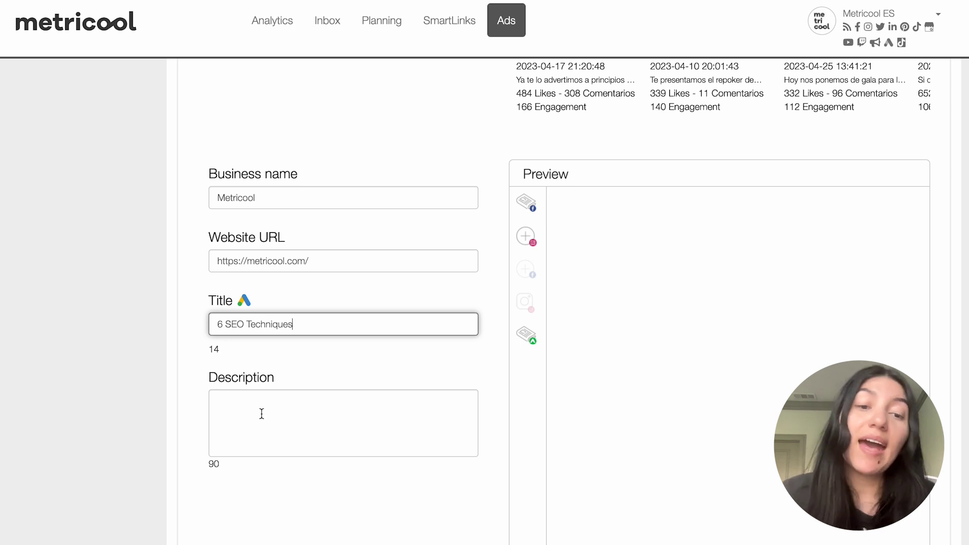
click(262, 414)
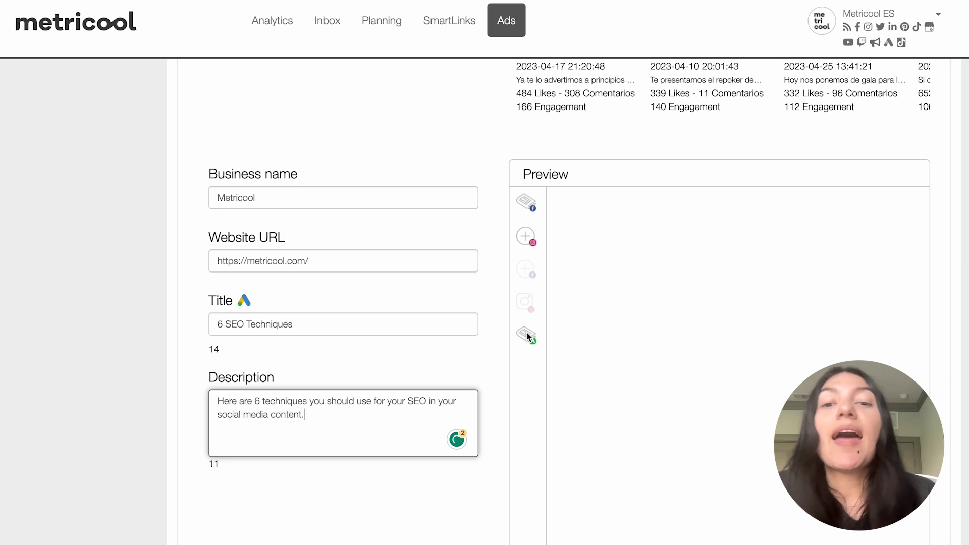
Step: Preview Ad 1 as a Facebook news feed post, an Instagram feed post and Google Display ads
scroll(714, 398, down, 1)
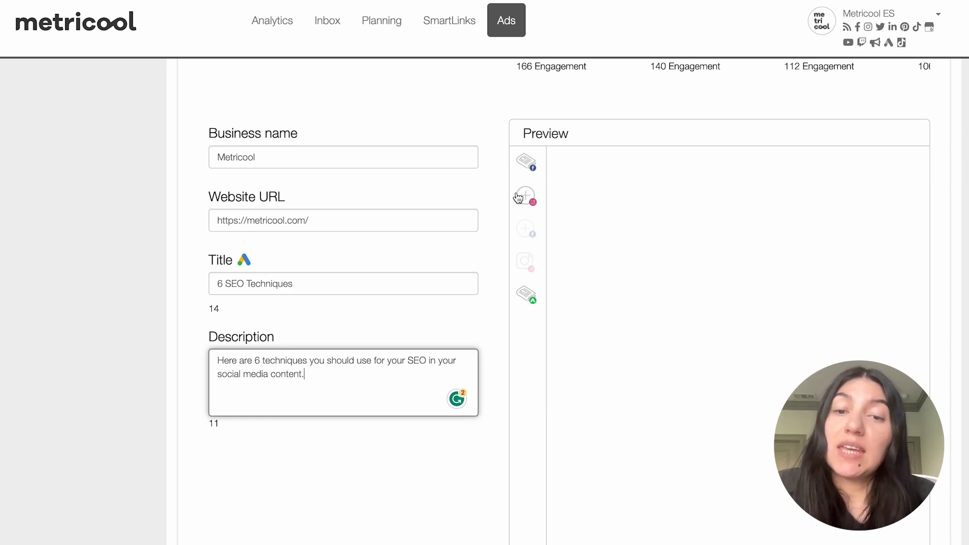
click(526, 163)
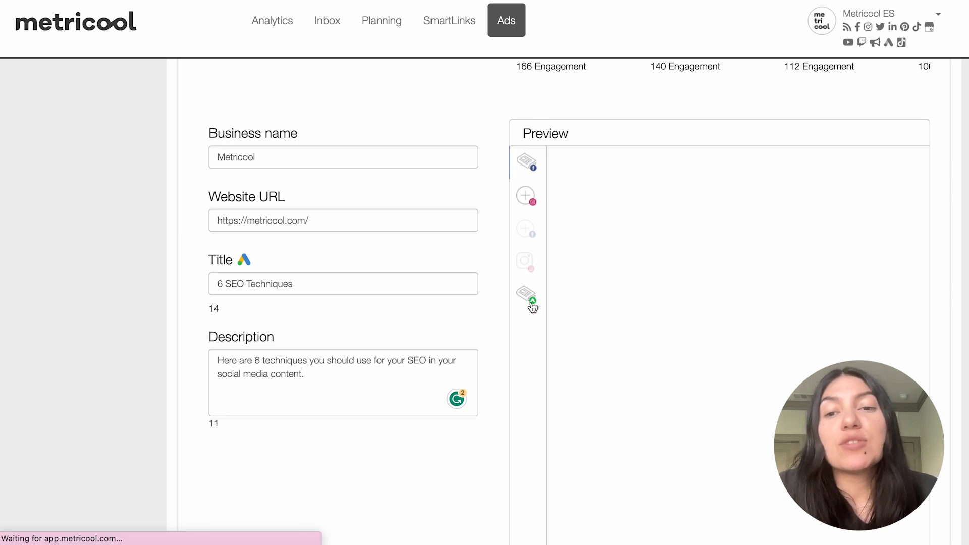
scroll(742, 451, down, 1)
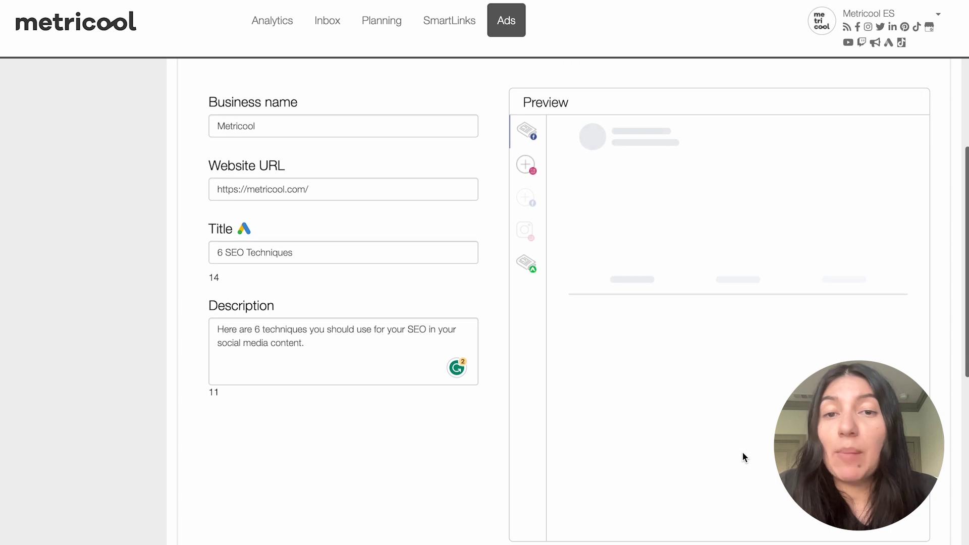
scroll(742, 453, down, 1)
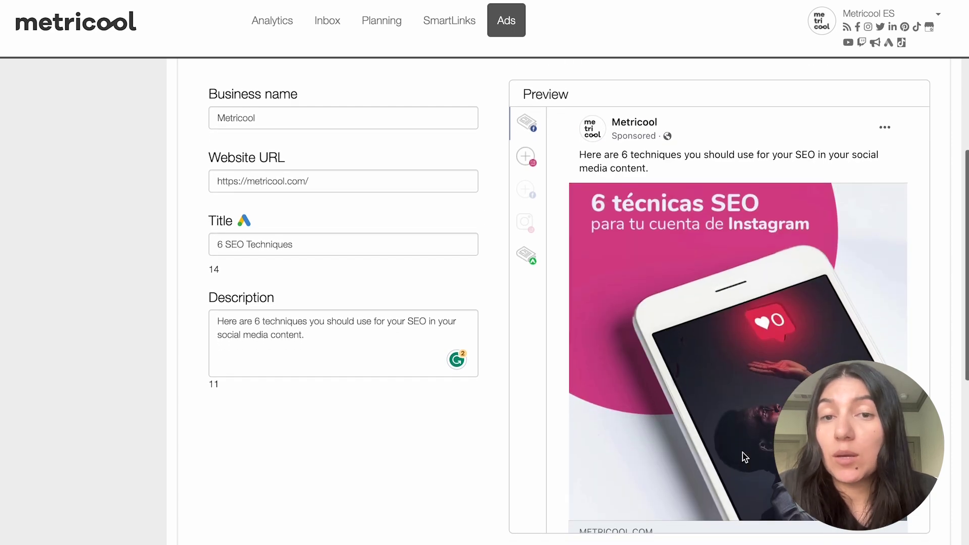
scroll(745, 455, down, 3)
scroll(744, 455, up, 3)
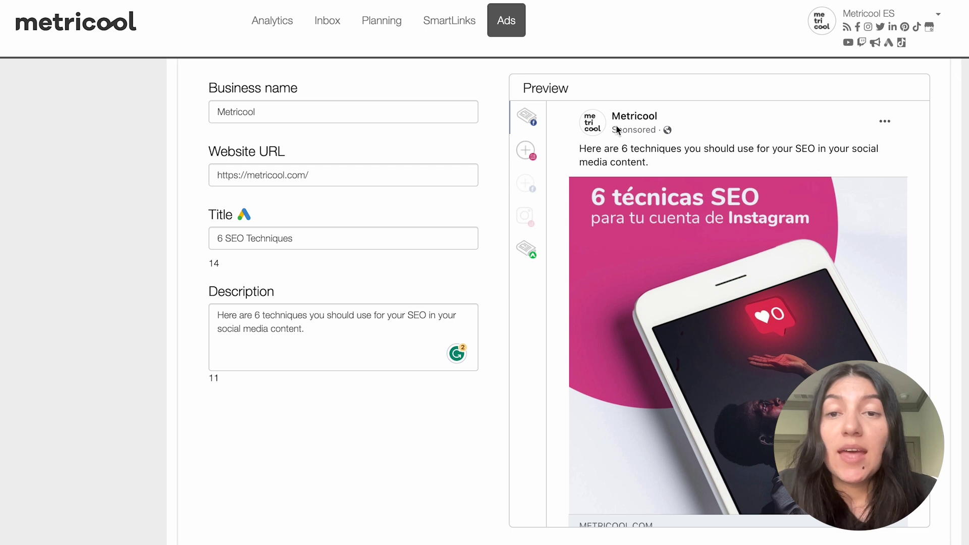
scroll(695, 286, down, 3)
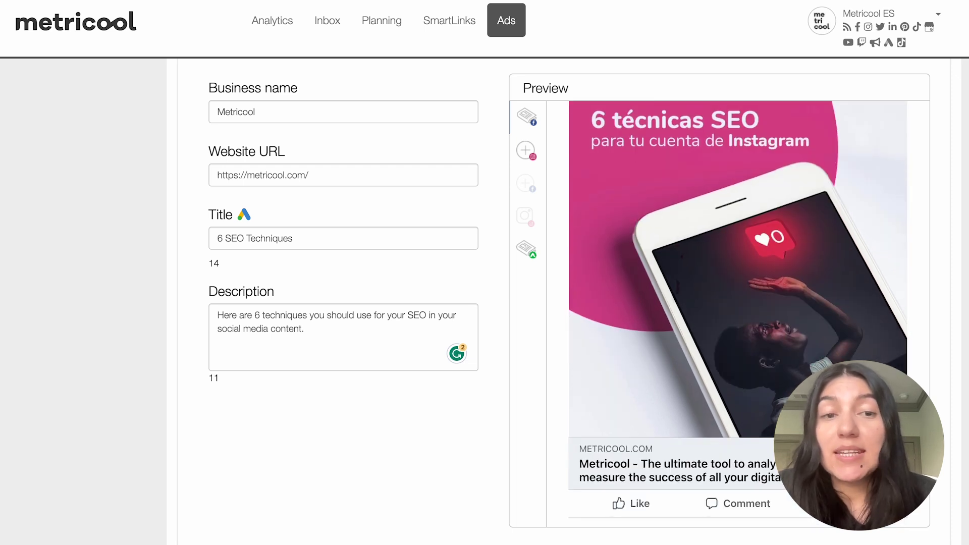
scroll(721, 302, up, 2)
scroll(721, 302, down, 2)
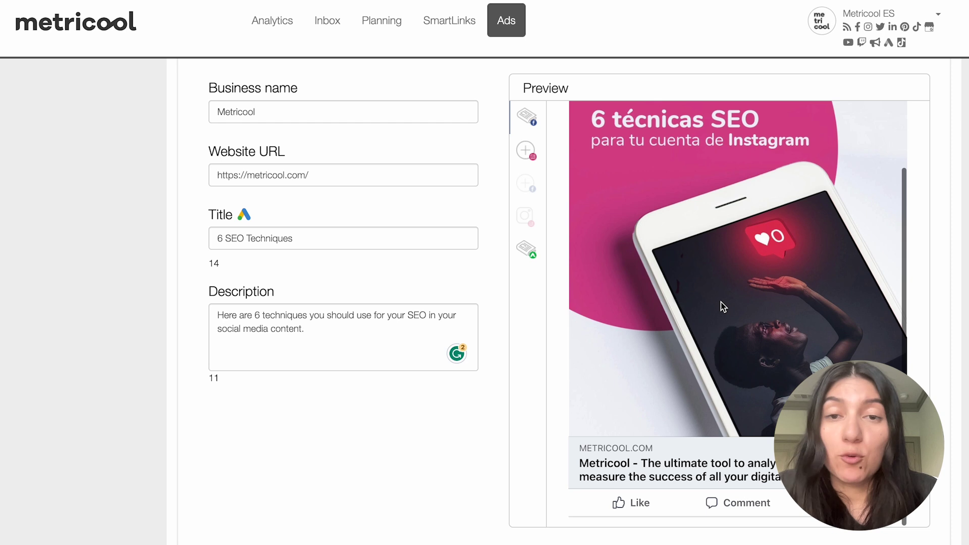
click(525, 150)
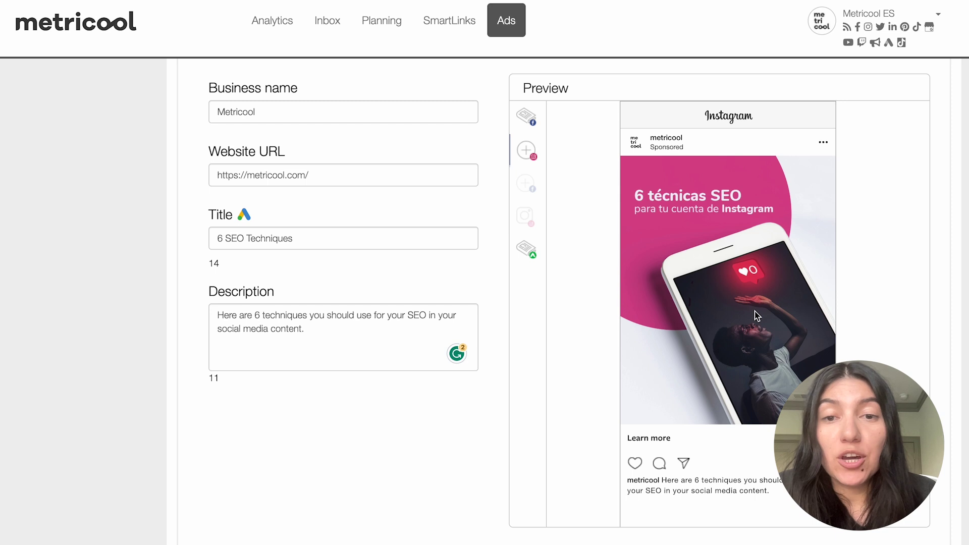
click(526, 250)
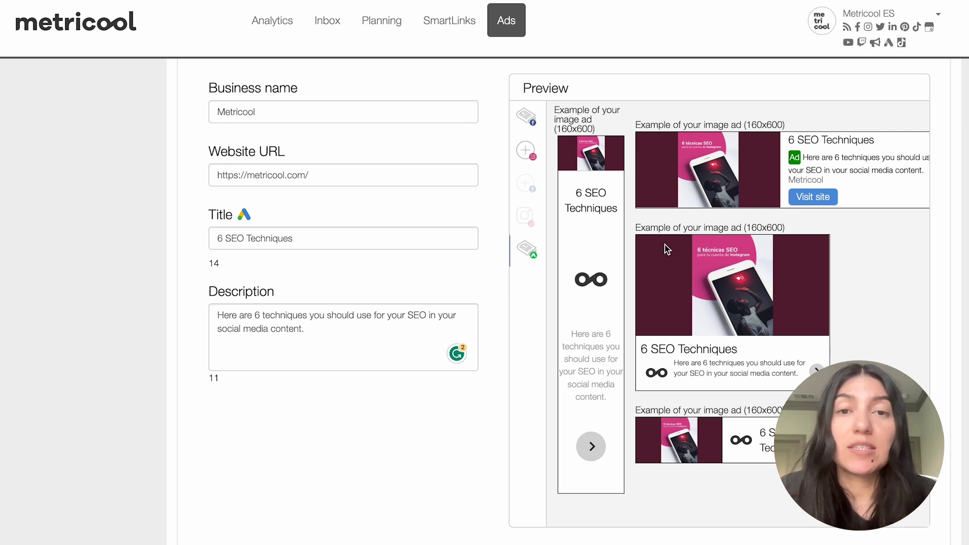
Step: Continue to the Budget step and set the average daily budget to 50
scroll(664, 244, up, 7)
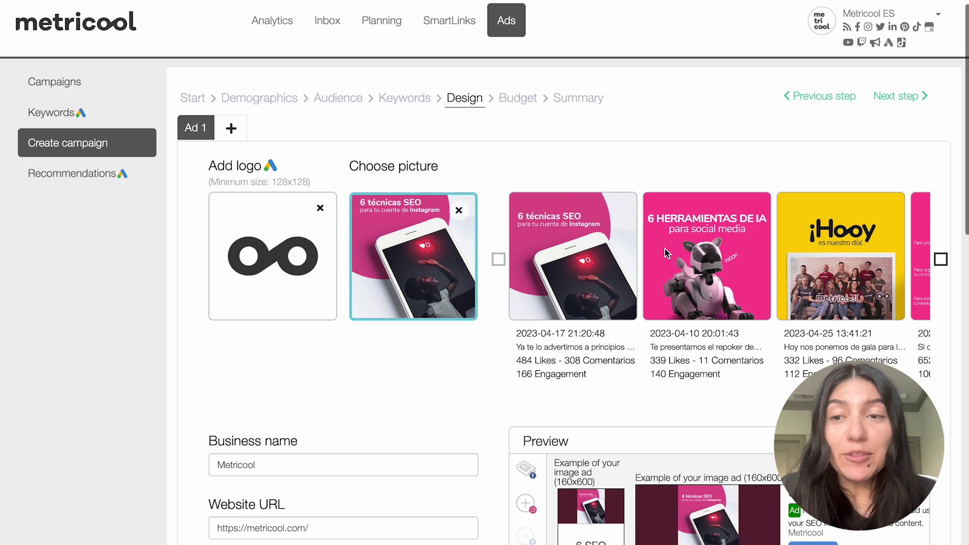
scroll(664, 251, down, 10)
scroll(664, 247, up, 11)
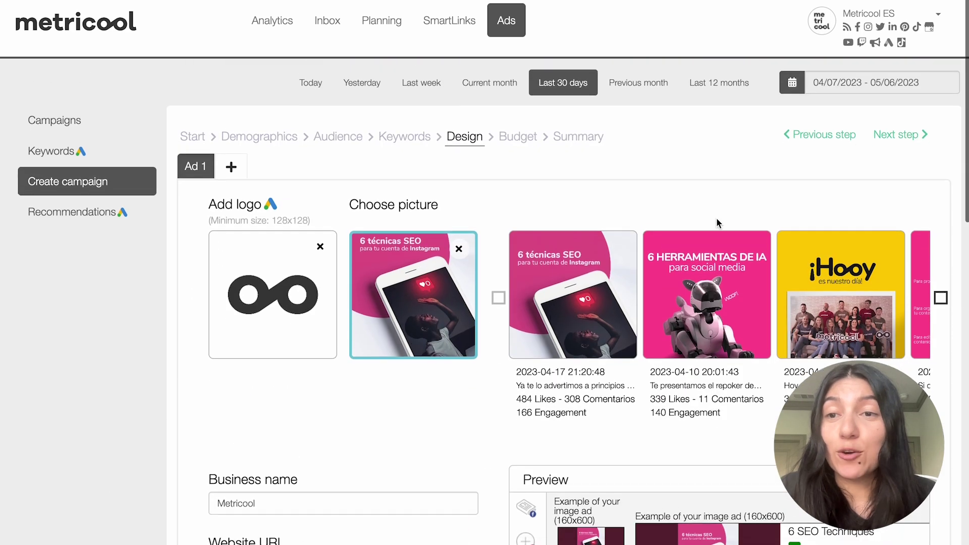
click(894, 129)
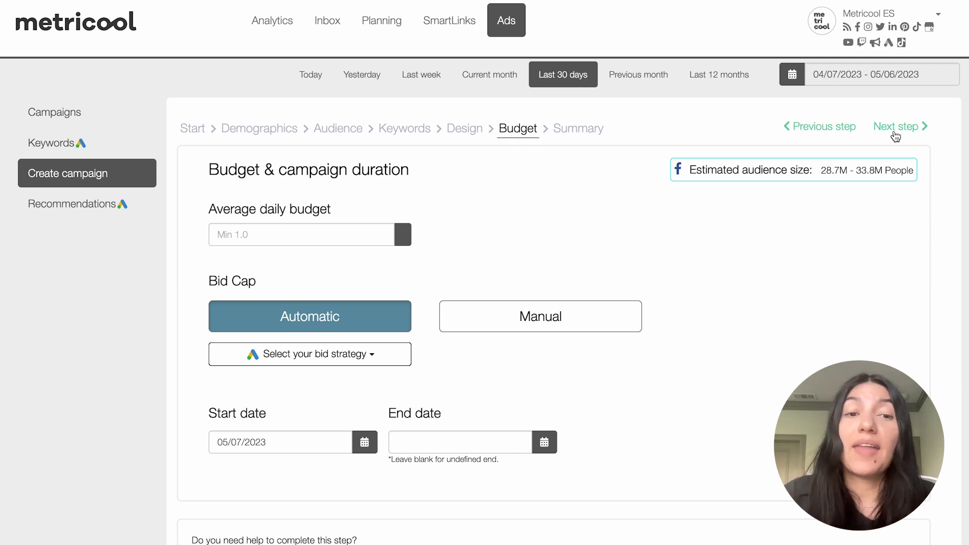
click(318, 234)
text(50)
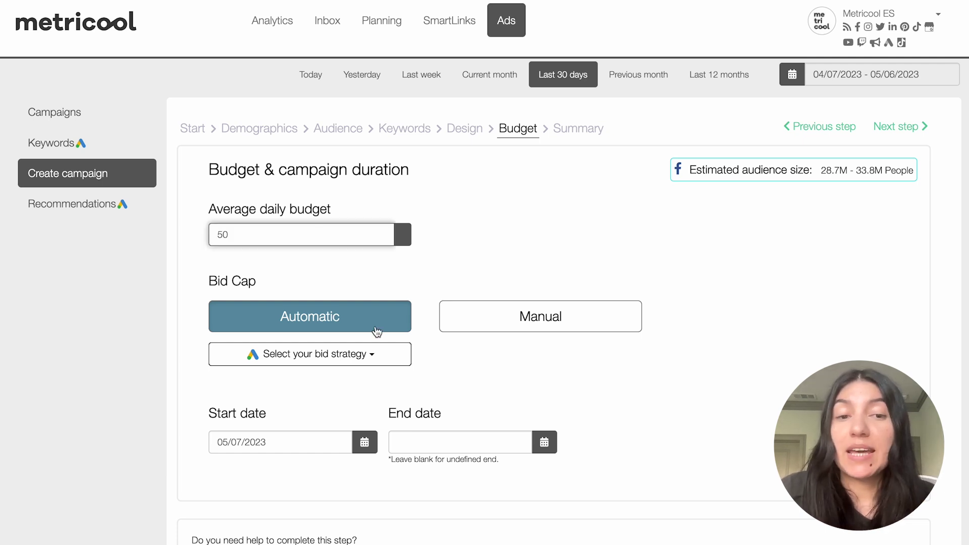
Step: Compare the manual and automatic bid caps, and choose Automatic with the Maximise conversions bid strategy
scroll(350, 318, down, 2)
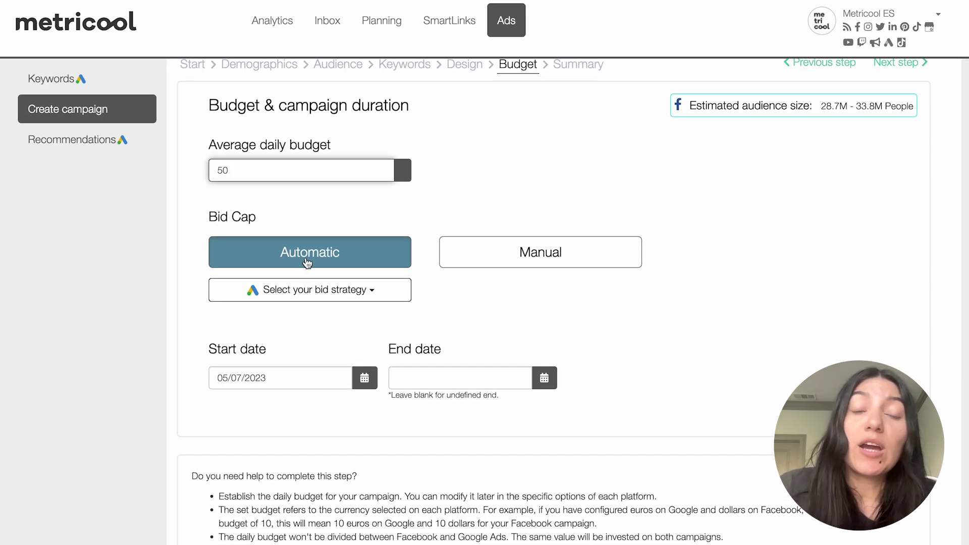
click(511, 254)
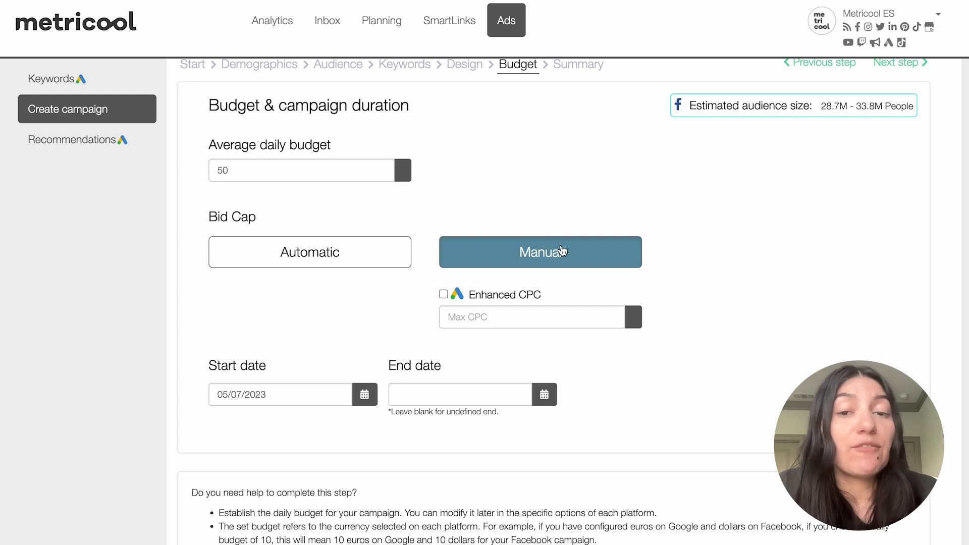
click(335, 260)
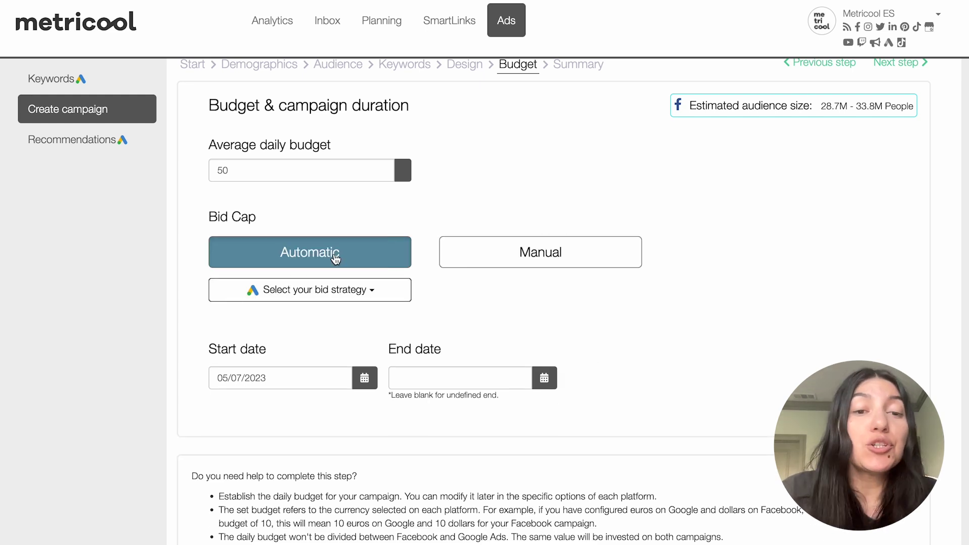
click(328, 301)
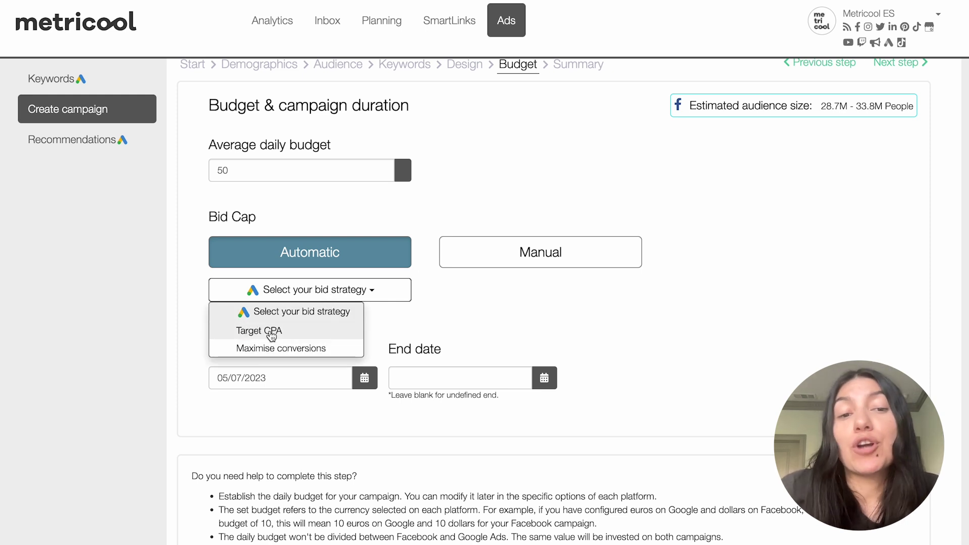
click(284, 347)
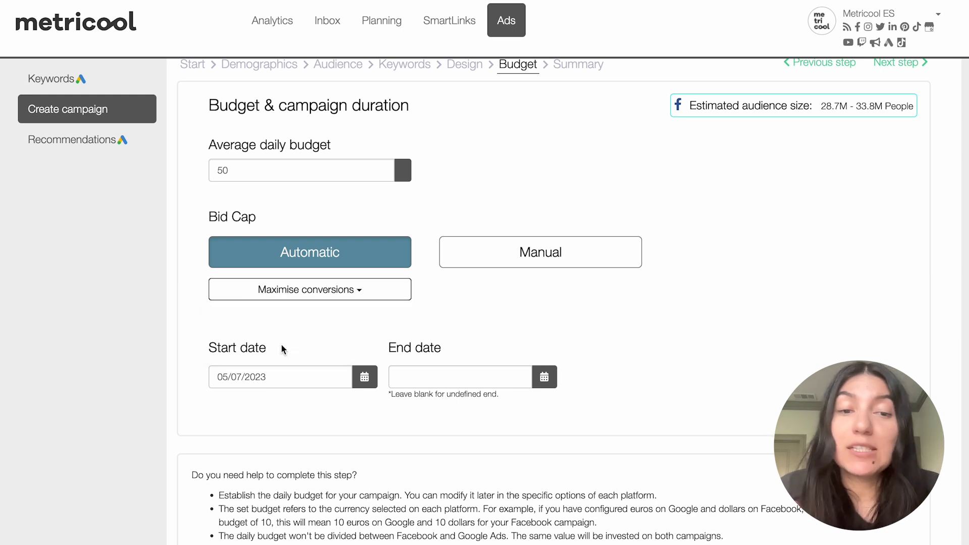
Step: Set the campaign's end date to 05/10/2023
scroll(274, 372, down, 1)
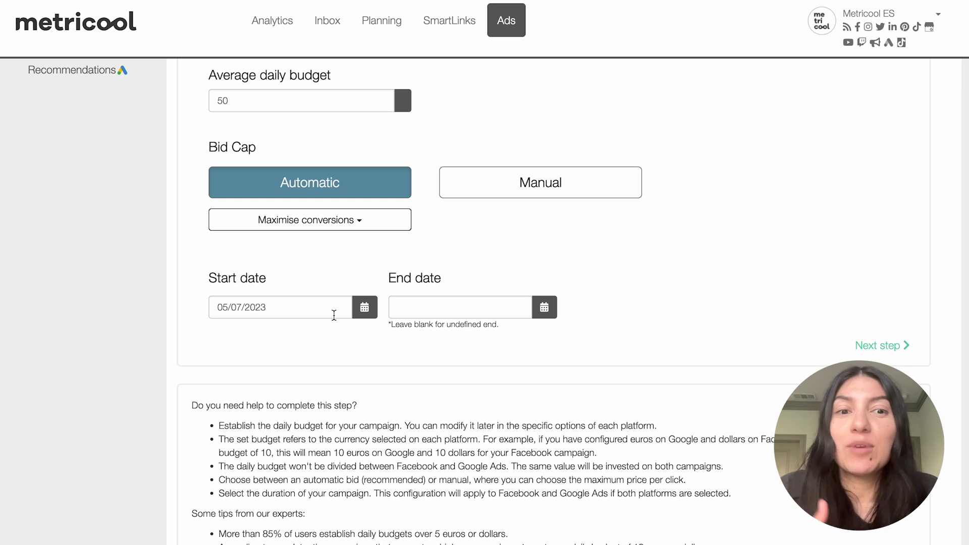
click(540, 310)
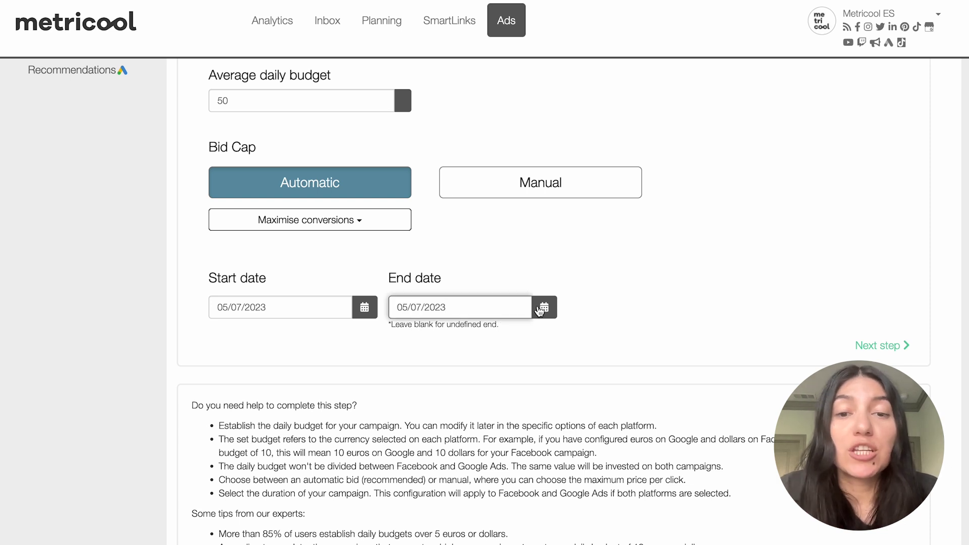
click(422, 308)
key(BackSpace)
text(10)
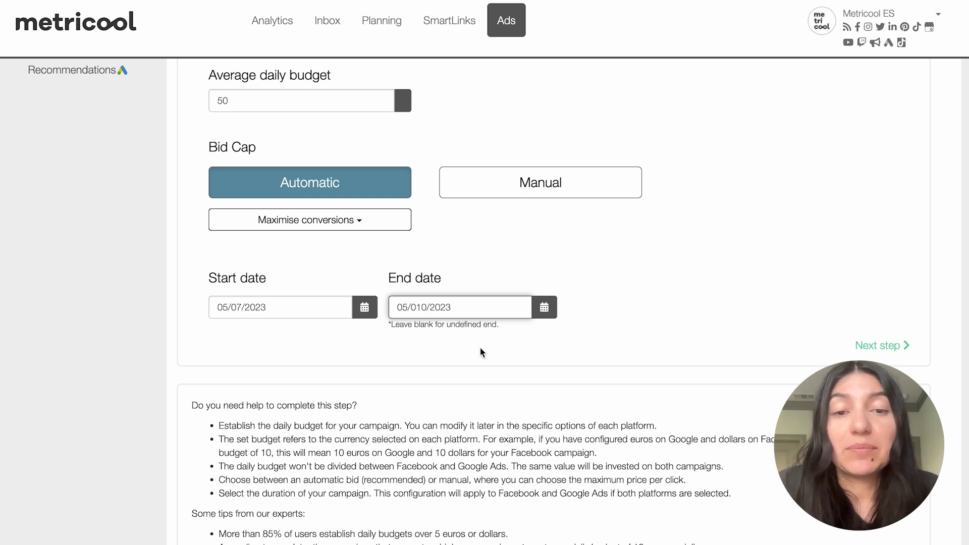
key(BackSpace)
click(621, 298)
Step: Continue to the Summary step and review the campaign's overview, demographics, audience, keywords, budget and ad design
scroll(606, 395, down, 2)
scroll(607, 396, down, 1)
scroll(607, 395, up, 1)
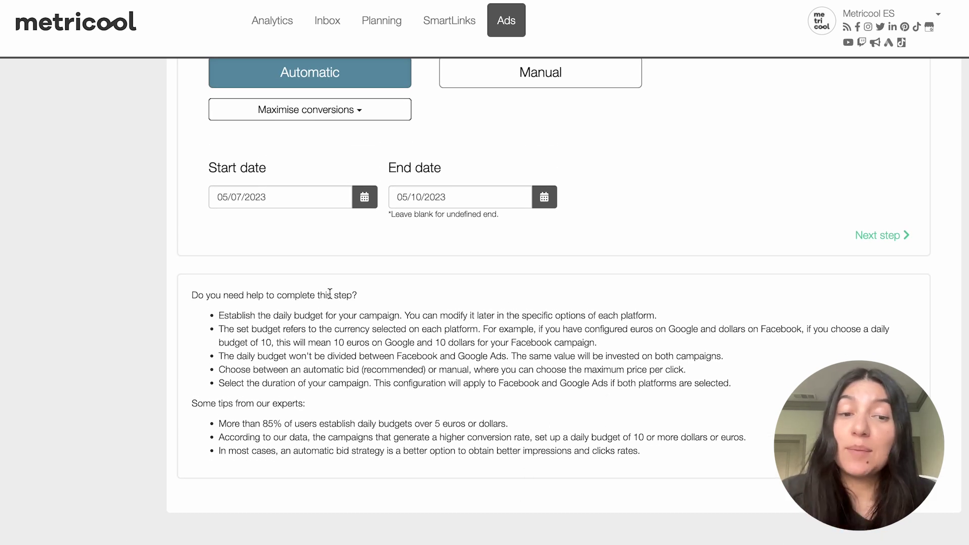
scroll(347, 257, up, 5)
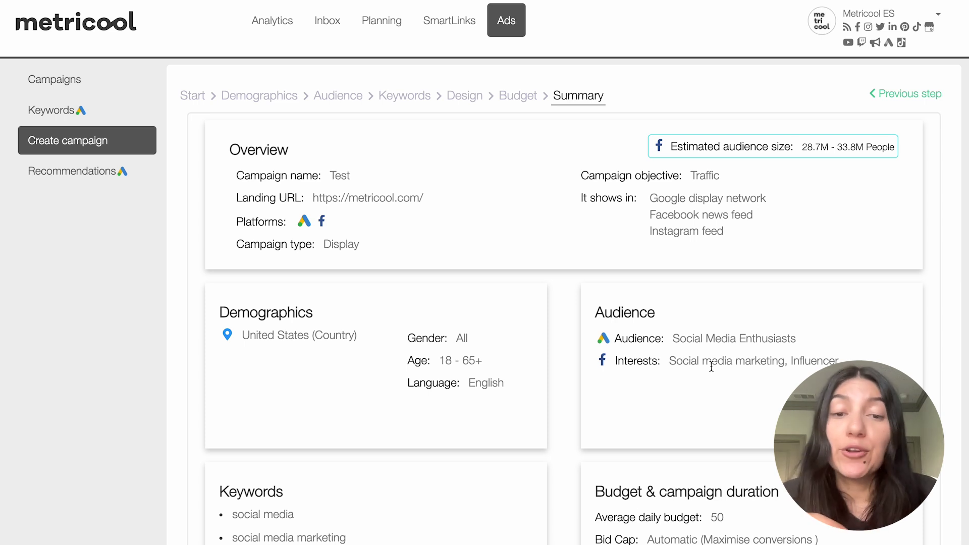
scroll(711, 367, down, 3)
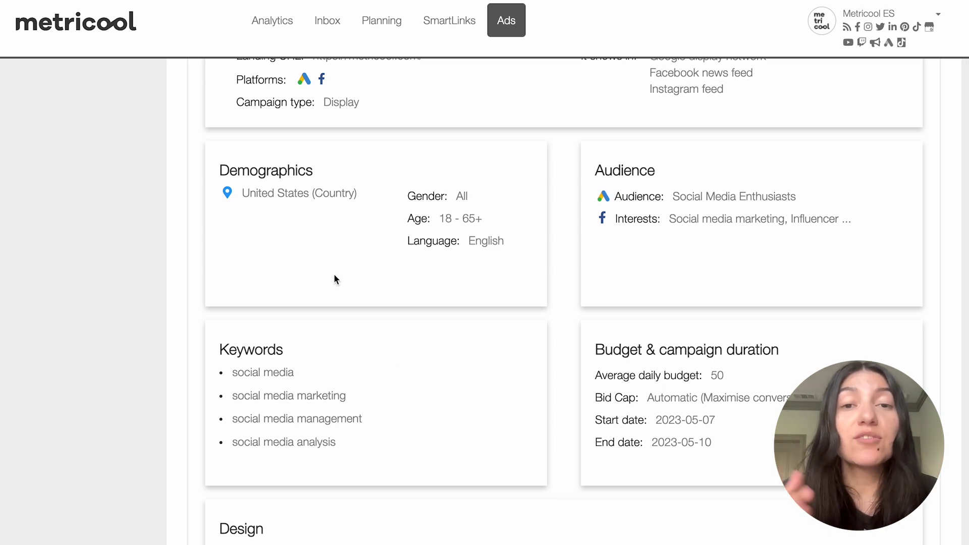
scroll(335, 279, up, 3)
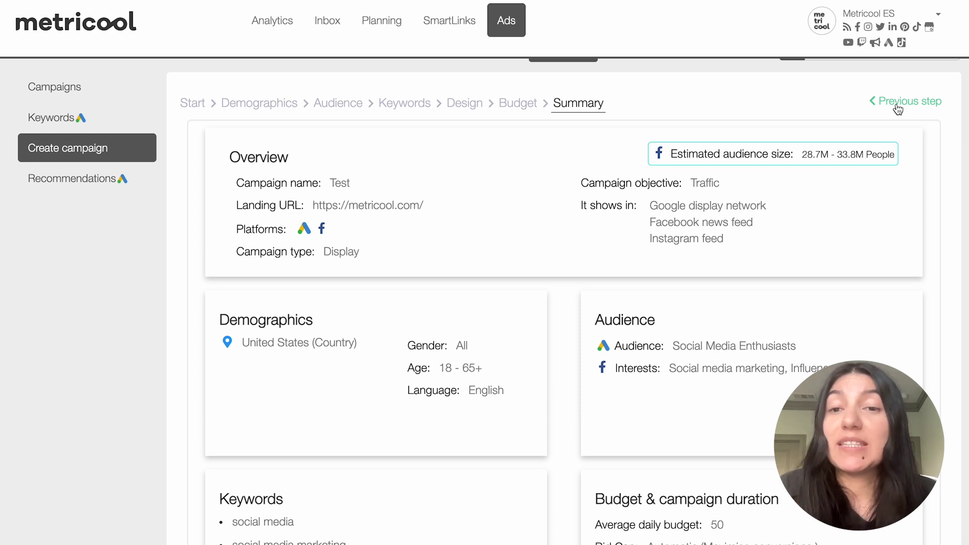
scroll(756, 303, down, 3)
scroll(756, 303, up, 3)
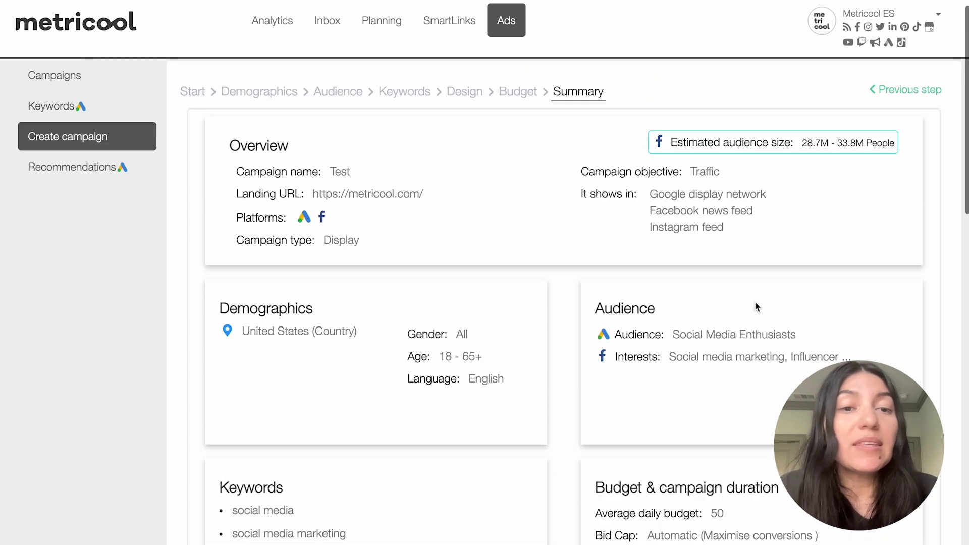
scroll(253, 301, down, 10)
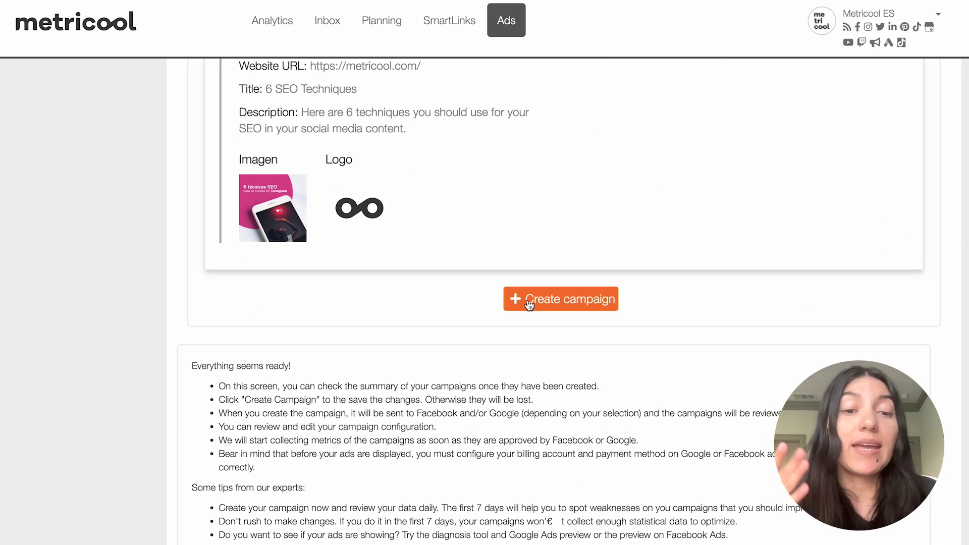
scroll(528, 304, up, 2)
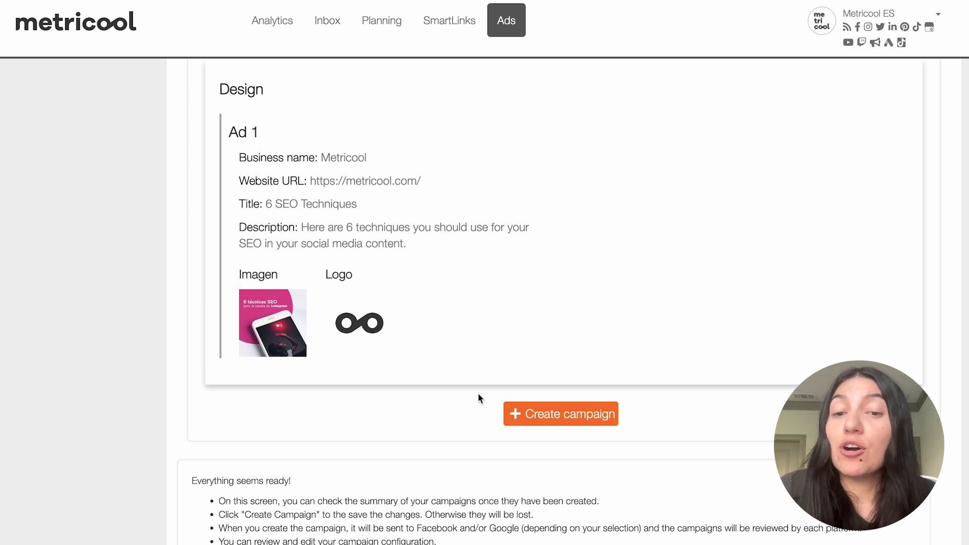
scroll(587, 215, up, 15)
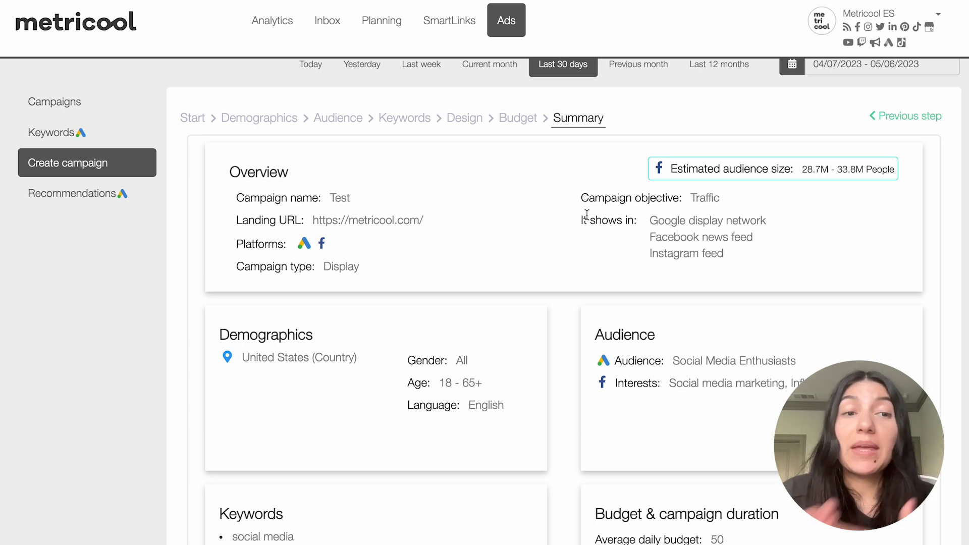
scroll(418, 286, down, 1)
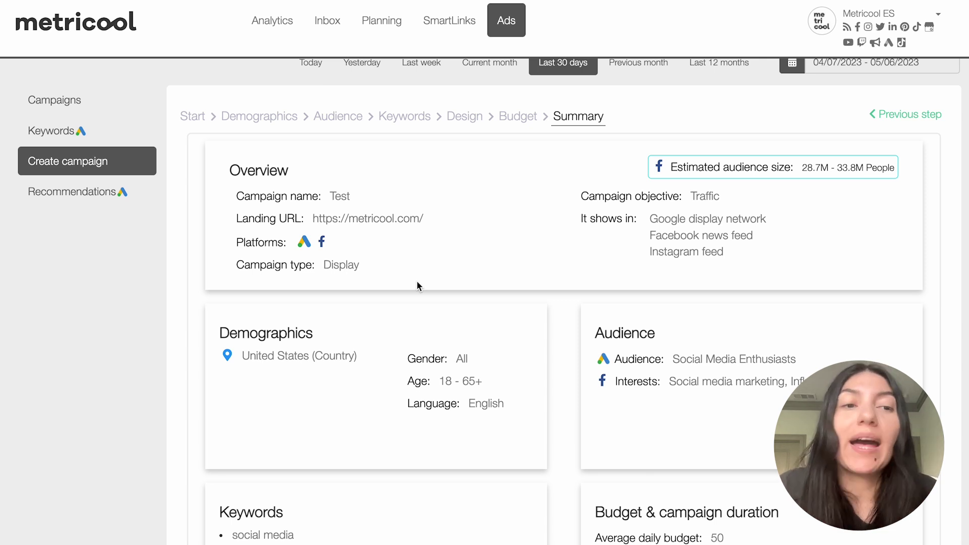
Step: Open the Google Ads keywords report and examine each keyword's quality, search, creative and landing scores over the last 30 days
click(55, 132)
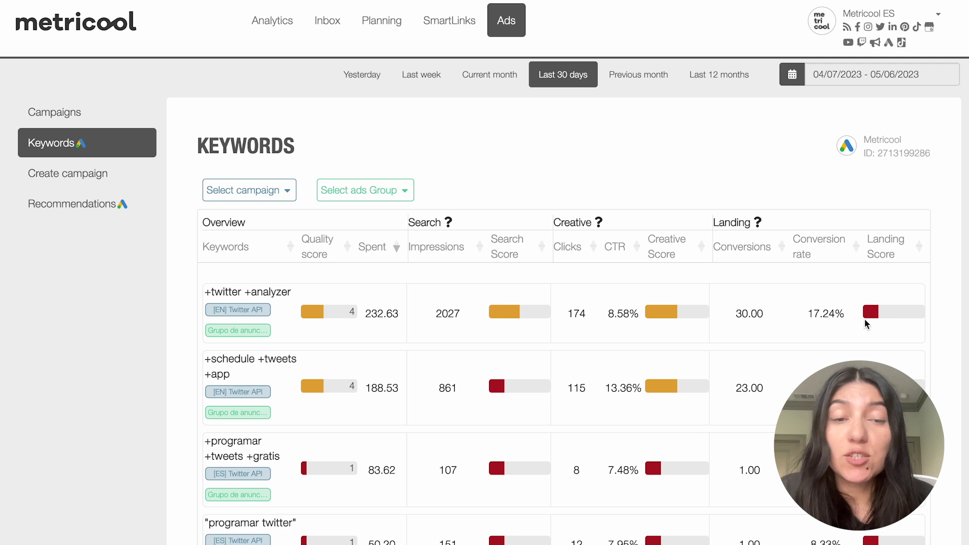
scroll(323, 298, down, 1)
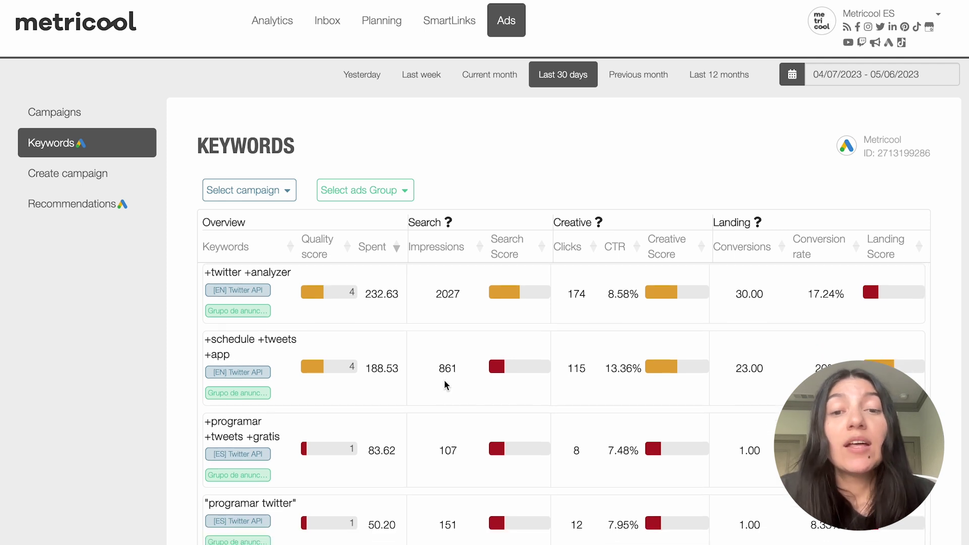
scroll(447, 387, down, 4)
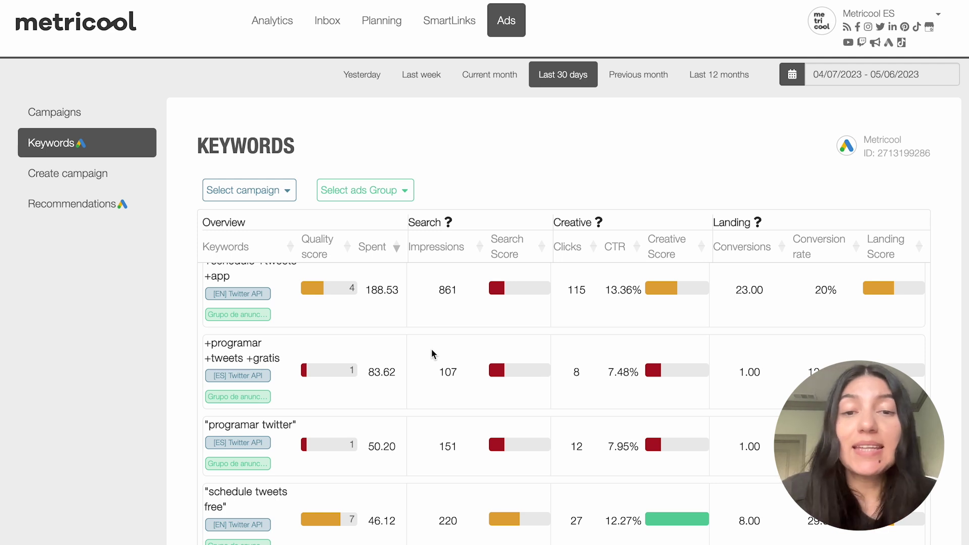
scroll(432, 354, up, 5)
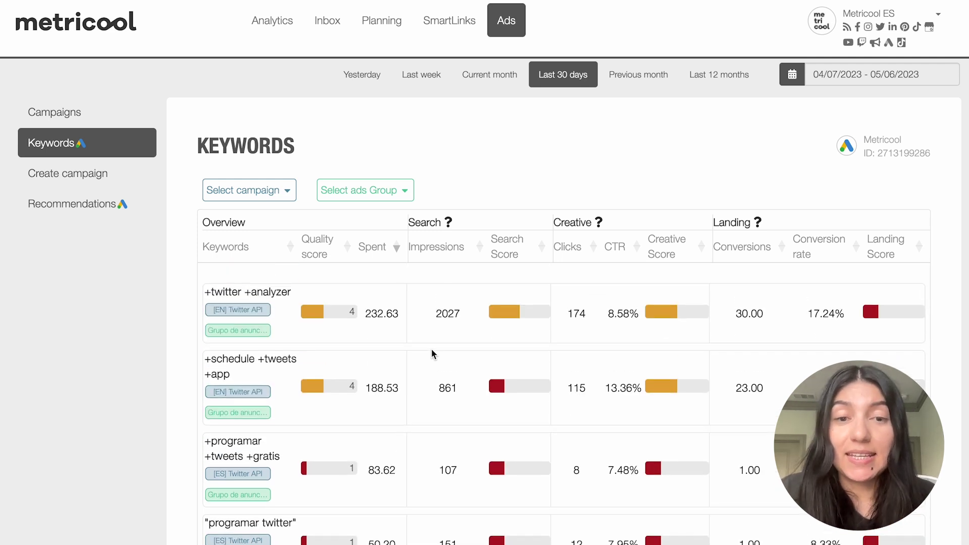
scroll(433, 354, down, 20)
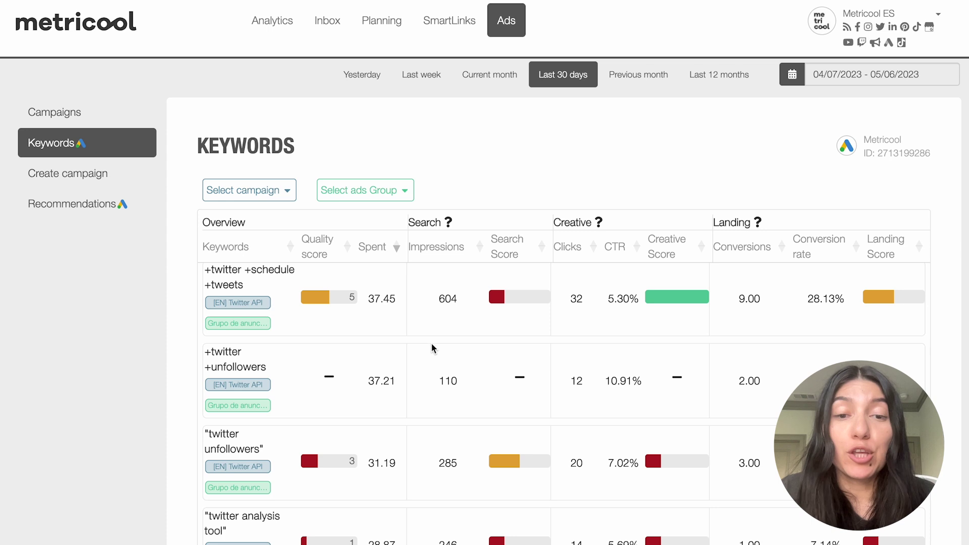
scroll(433, 352, down, 3)
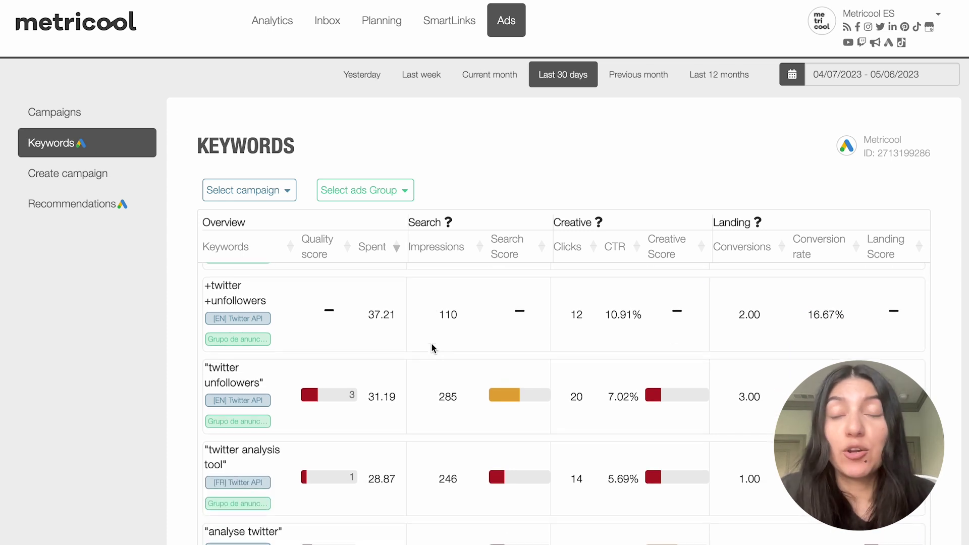
scroll(433, 348, down, 10)
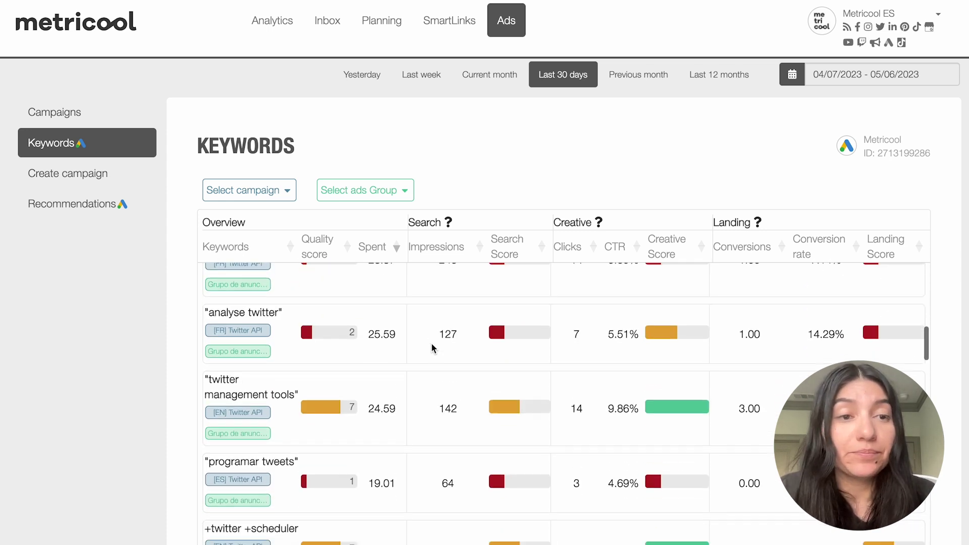
Step: Open the campaign recommendations and run the analysis of the Google Ads campaigns
click(65, 216)
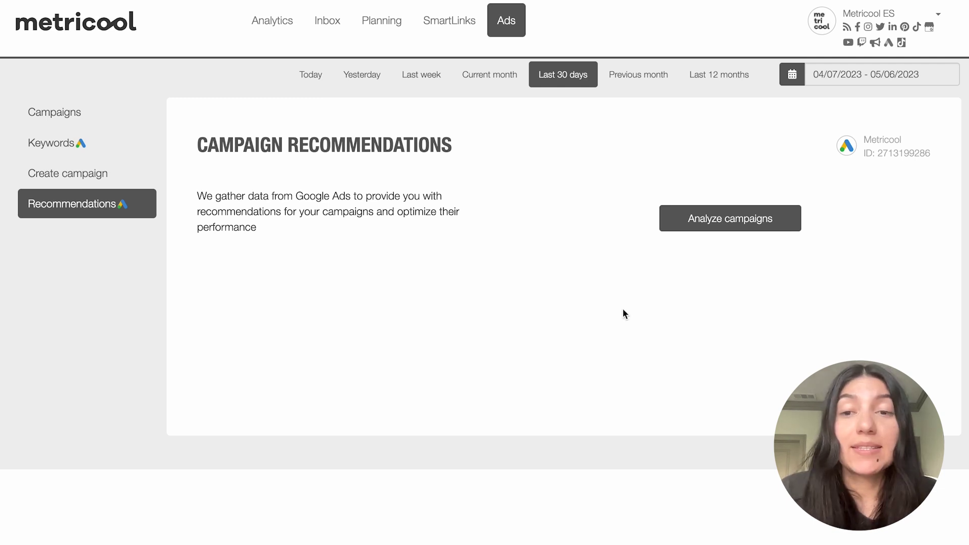
click(725, 230)
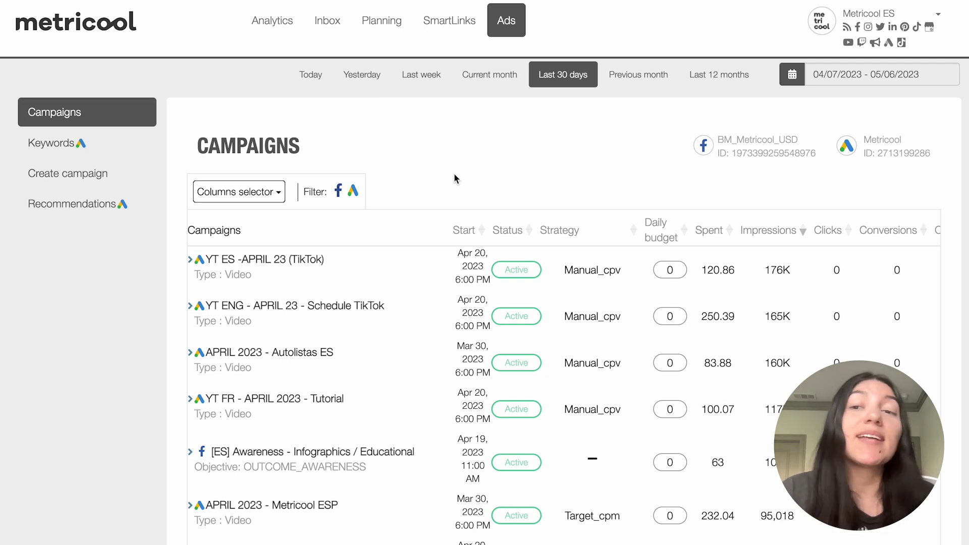
Step: Open the Facebook Ads analytics and review the account's reach, results and performance charts and the list of campaigns
click(277, 29)
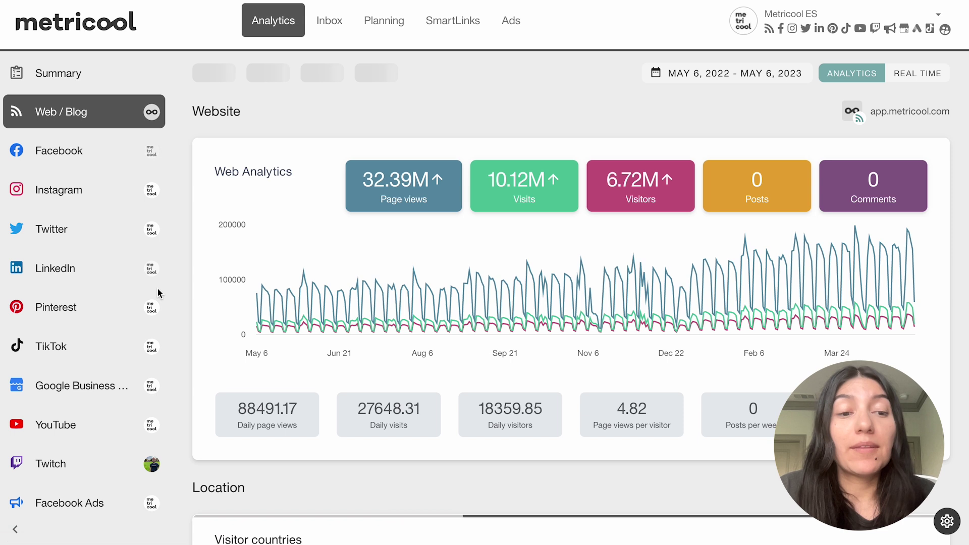
scroll(94, 429, down, 3)
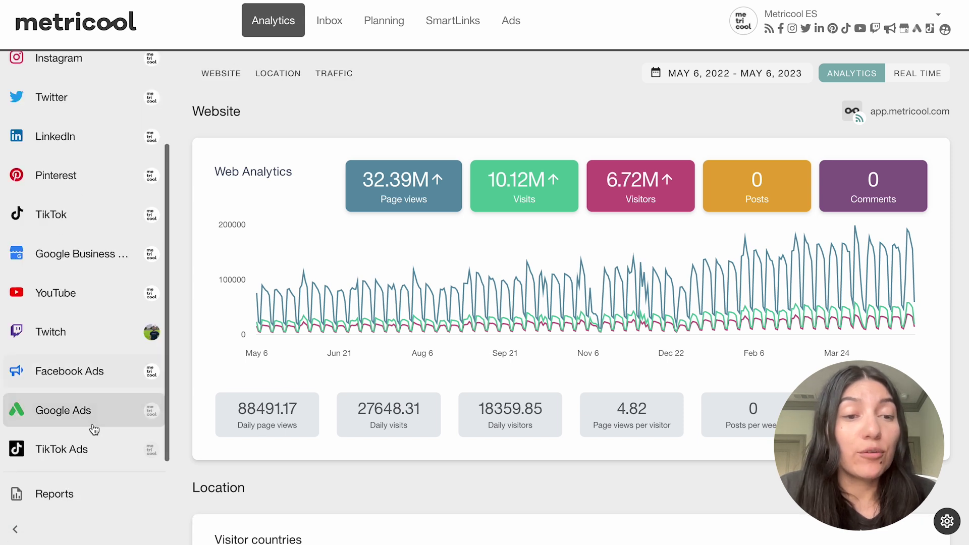
scroll(94, 429, down, 1)
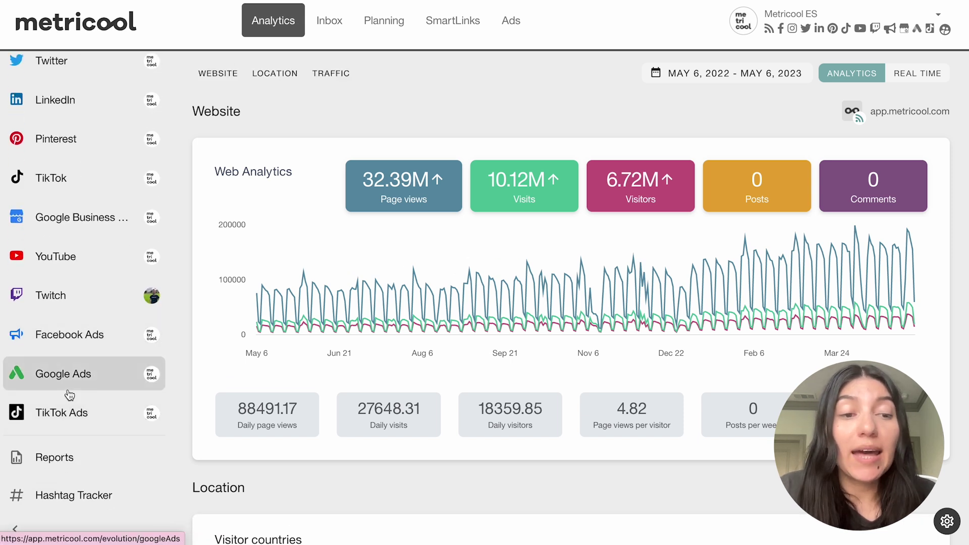
click(64, 348)
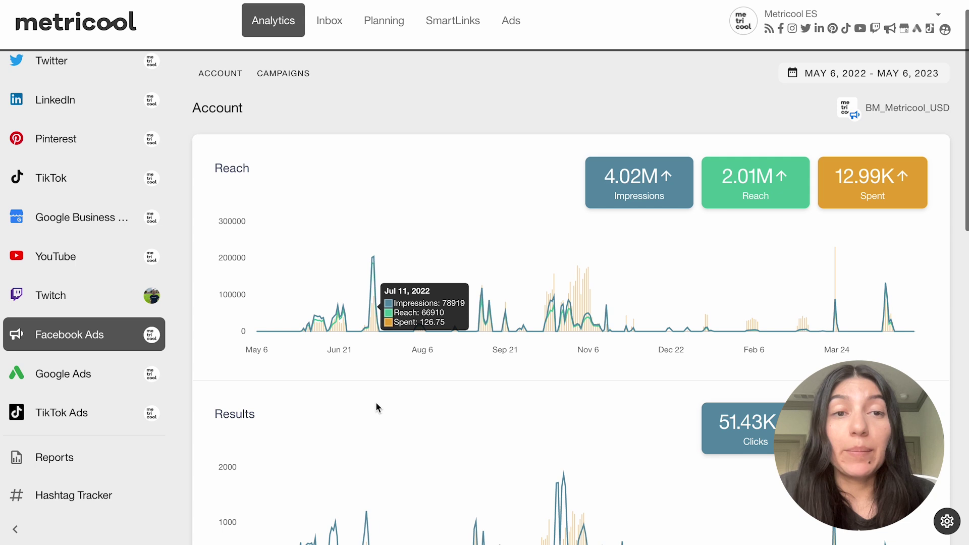
scroll(376, 402, down, 2)
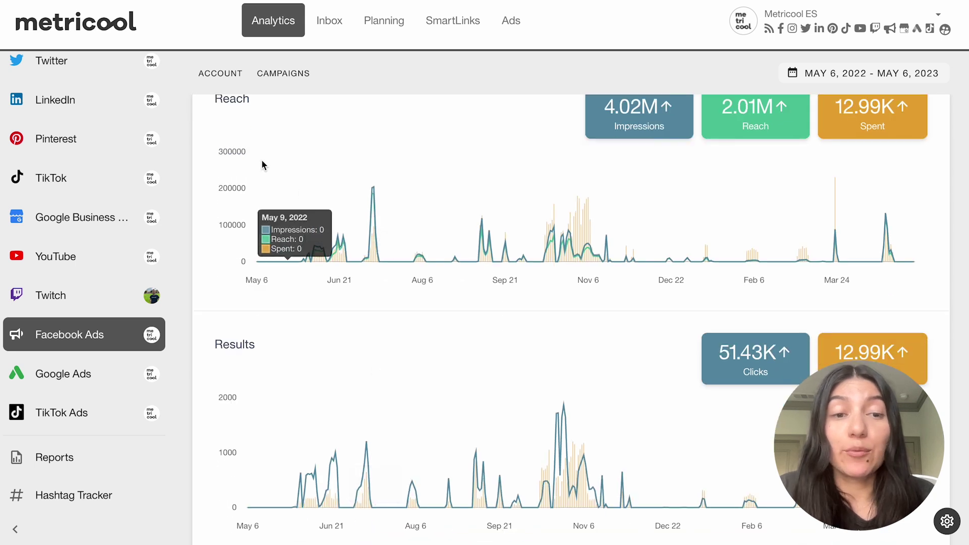
scroll(321, 356, down, 8)
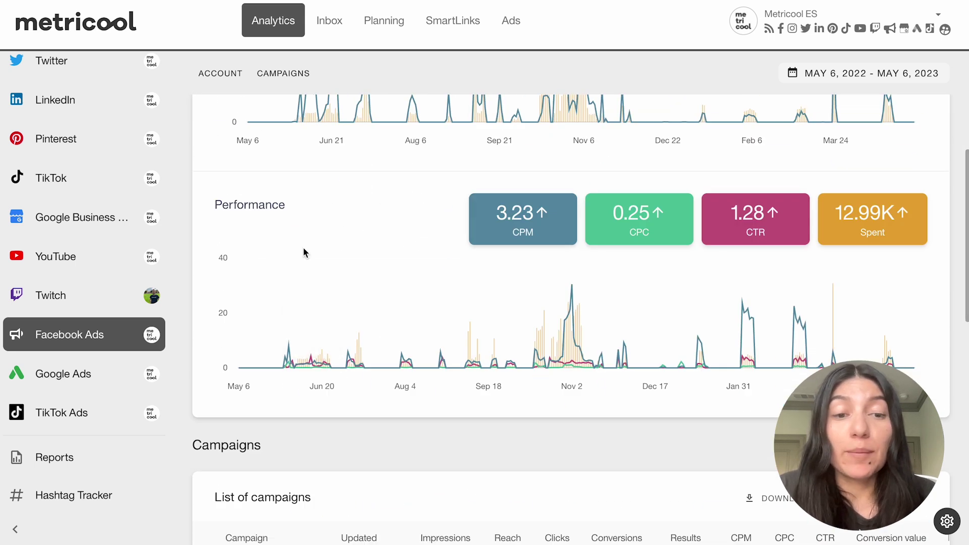
scroll(303, 250, down, 6)
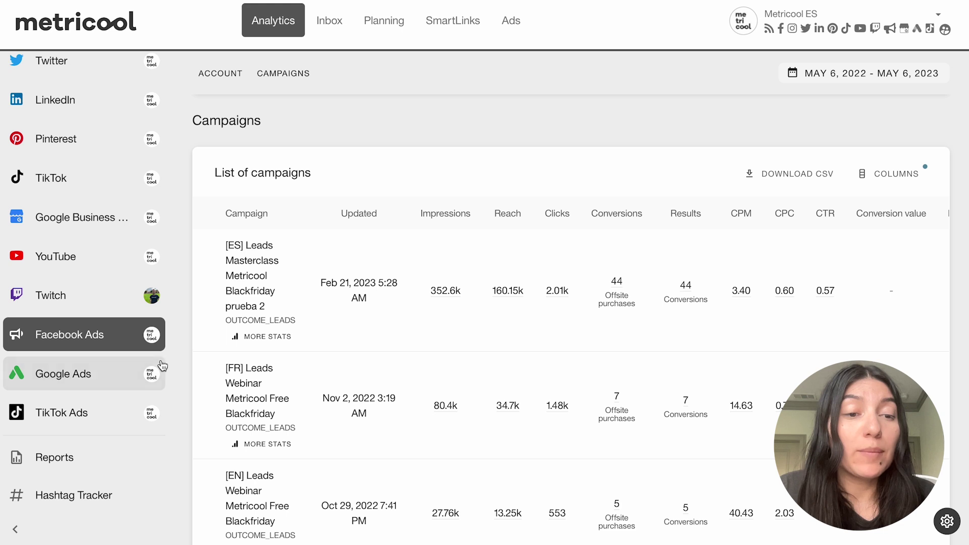
Step: Open the Google Ads analytics and review the performance and revenue charts and the list of campaigns
click(73, 378)
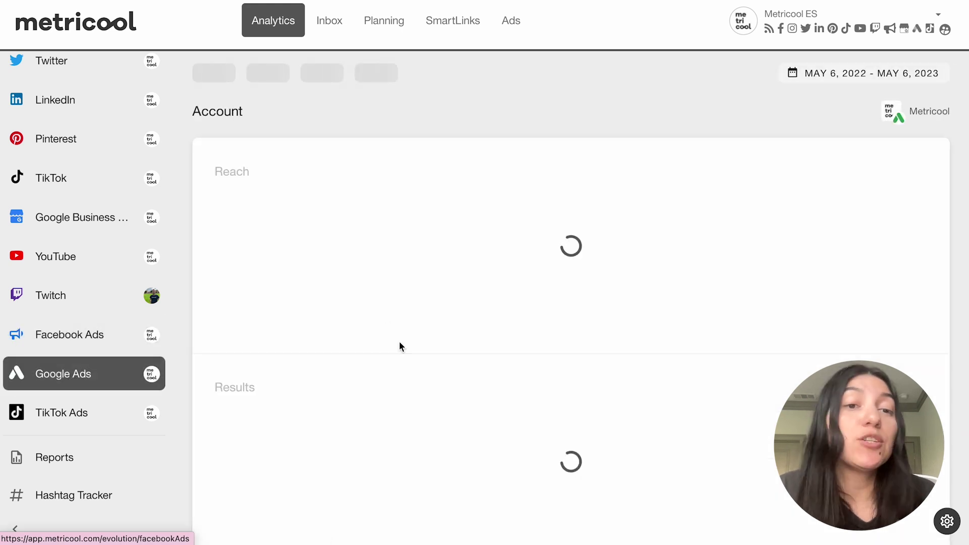
scroll(393, 478, down, 10)
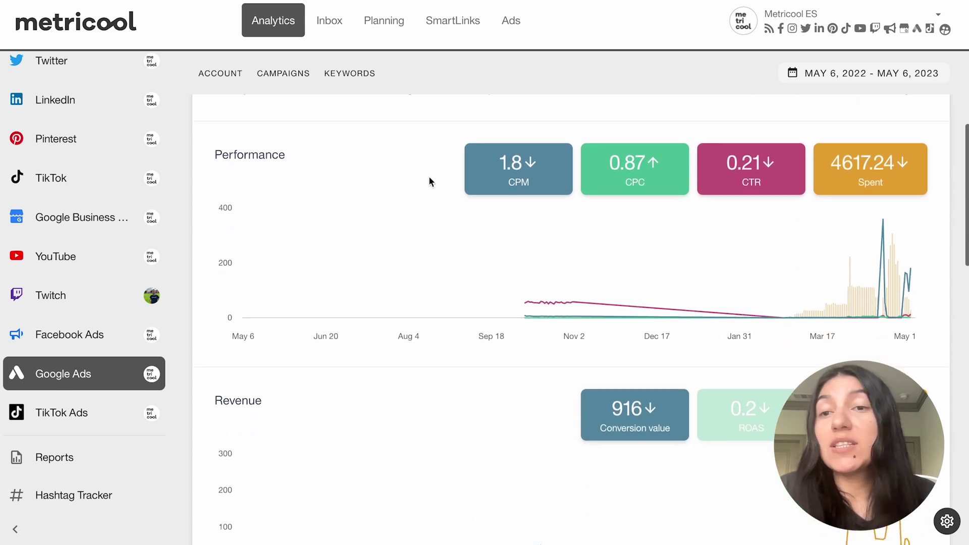
scroll(725, 272, down, 5)
scroll(724, 272, down, 2)
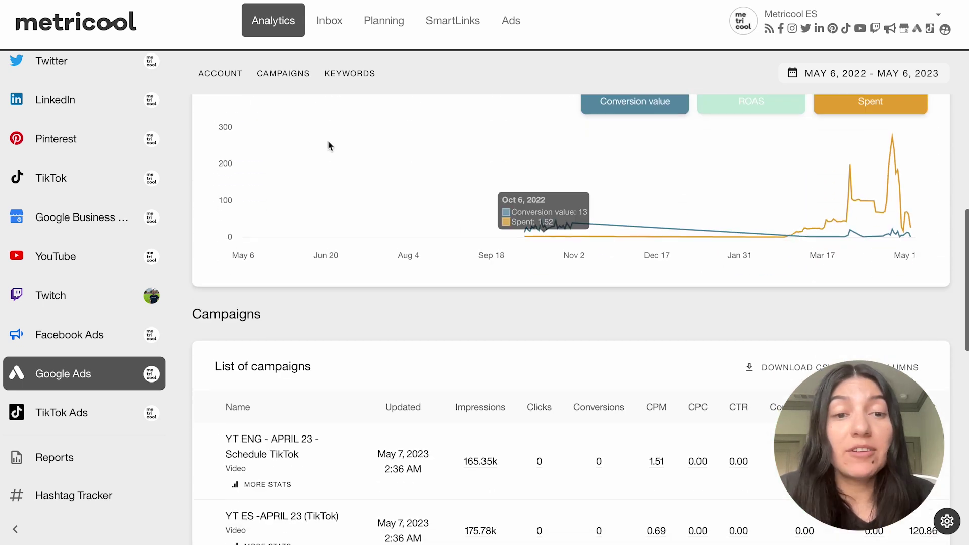
scroll(368, 350, down, 4)
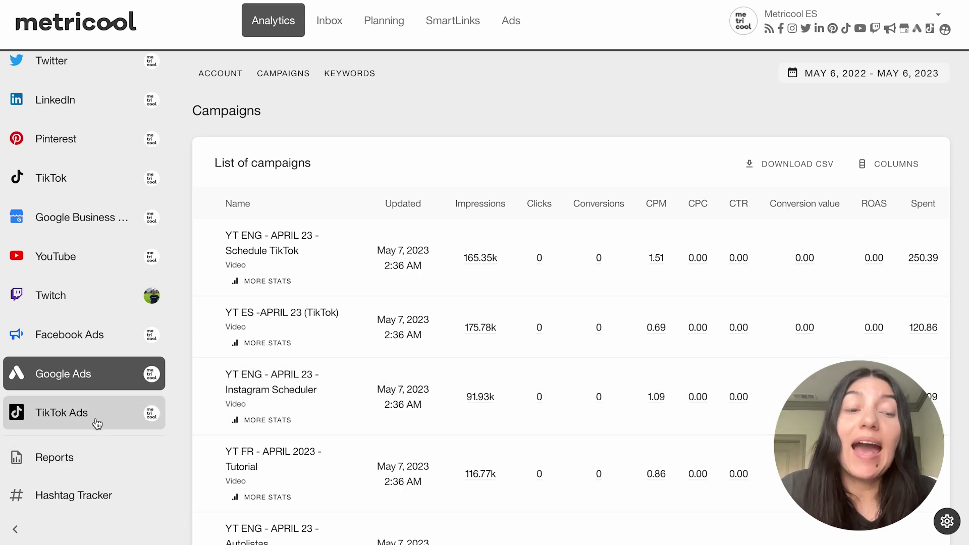
Step: Open the TikTok Ads analytics and review the account's reach, results and performance charts and the list of campaigns
click(97, 423)
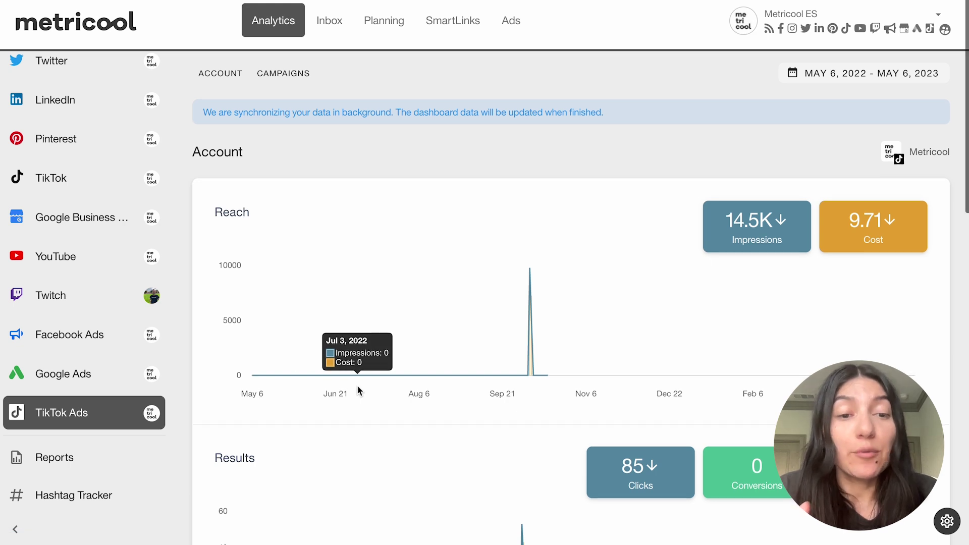
scroll(356, 384, down, 3)
scroll(358, 390, down, 10)
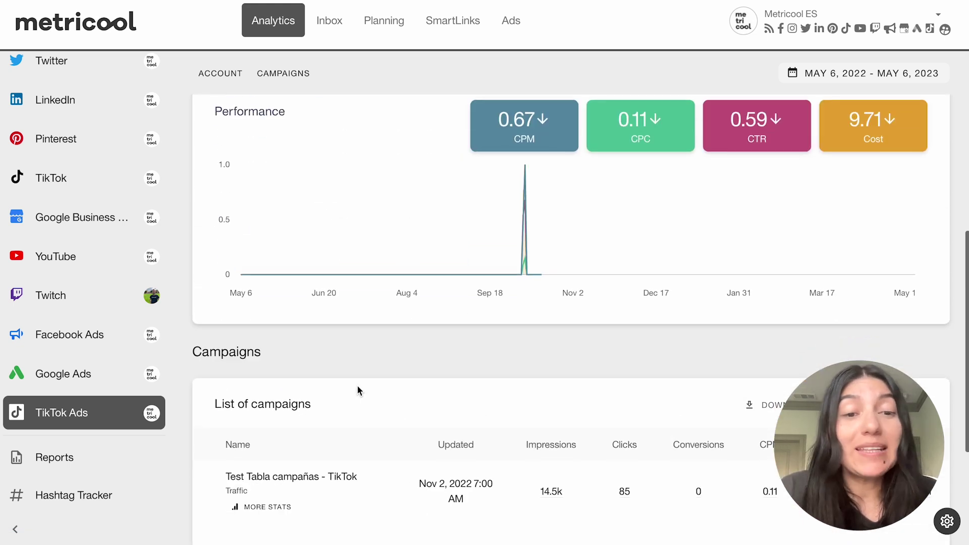